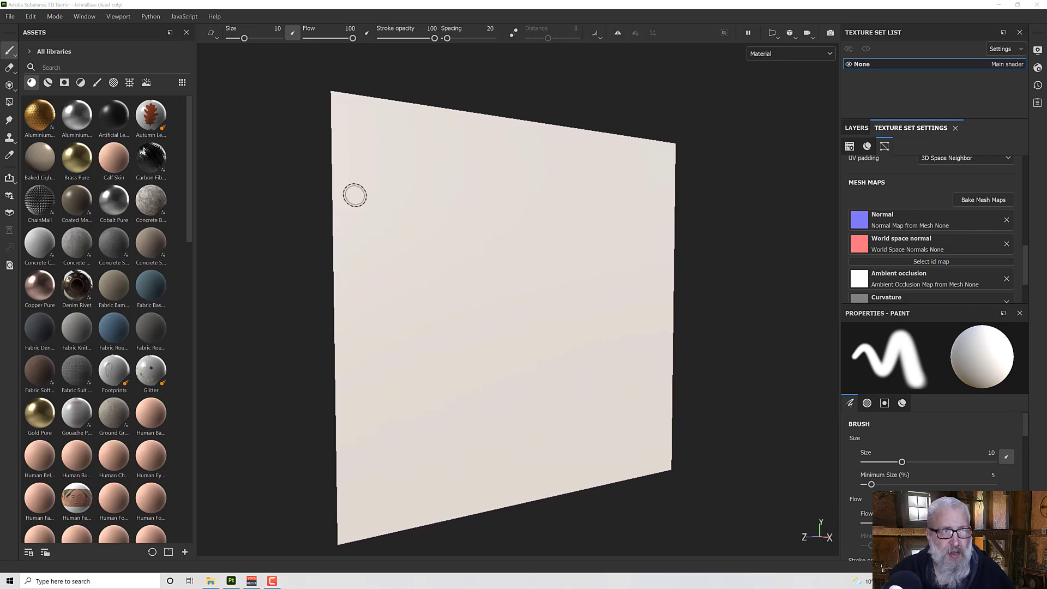
mouse_move(463, 253)
left_mouse_down("alt")
mouse_move(465, 271)
mouse_move(468, 250)
mouse_move(758, 281)
mouse_move(460, 282)
mouse_move(460, 257)
left_mouse_up("alt")
scroll(466, 258, "up", 3)
scroll(466, 258, "down", 3)
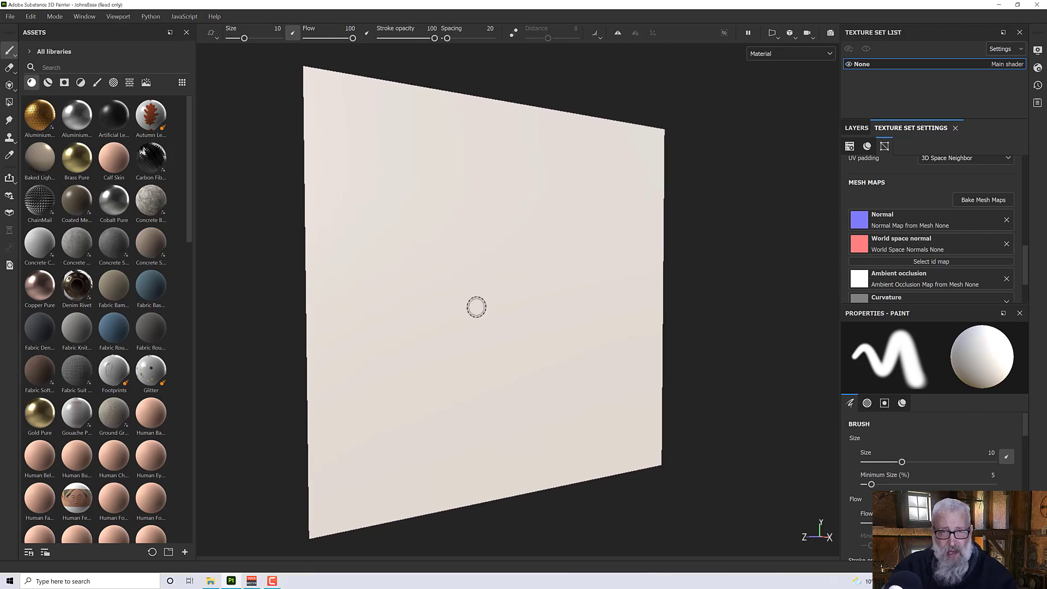
left_click_drag(435, 283, 432, 282, "alt")
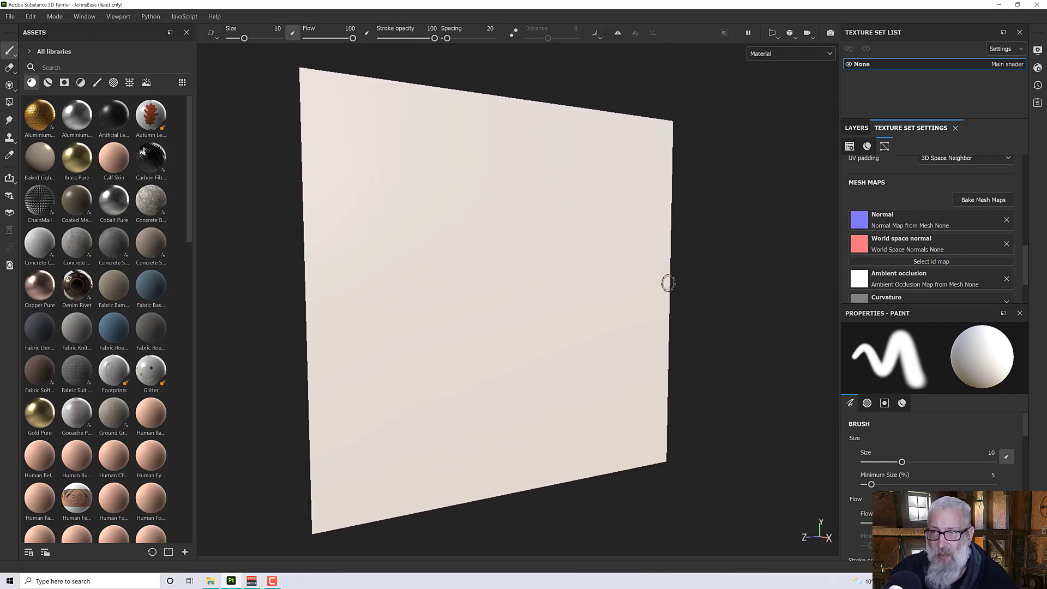
Step: Add a paint layer to the empty layer stack and show the brush's stencil settings
left_click(857, 128)
left_click_drag(505, 287, 513, 281, "alt")
left_click(1019, 145)
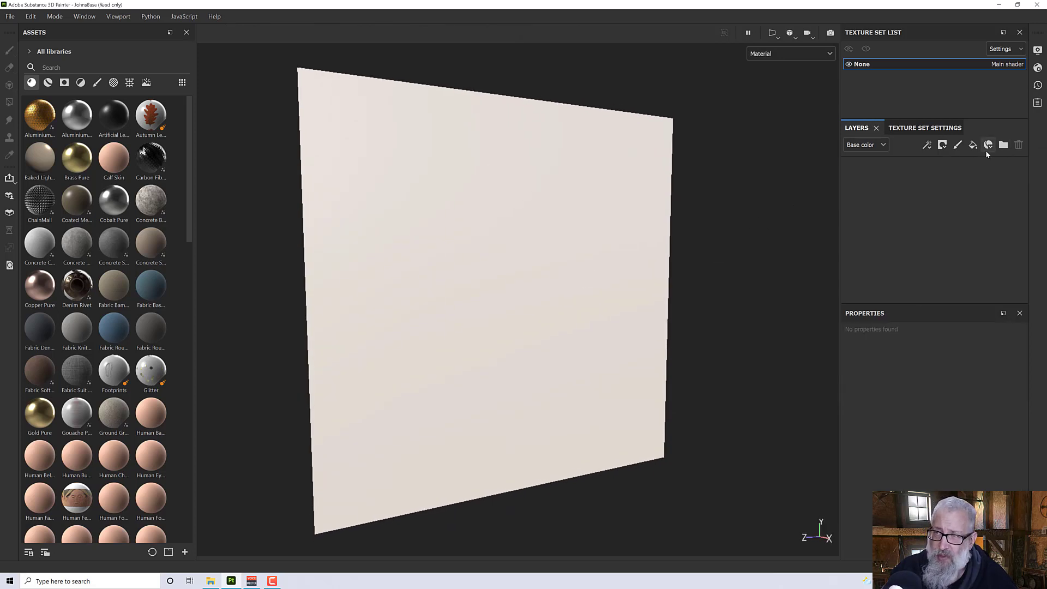
left_click(957, 145)
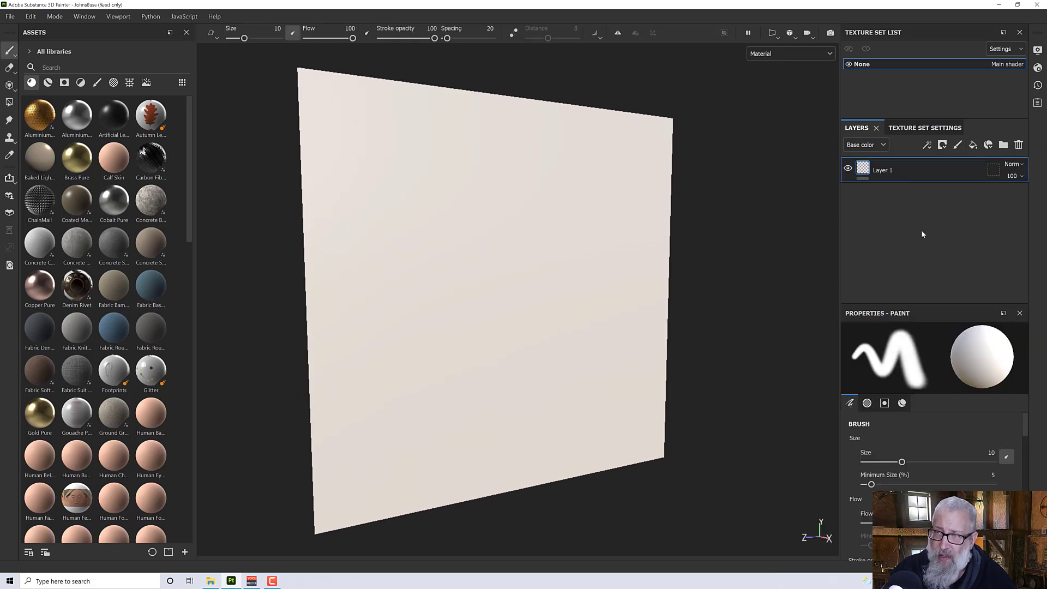
left_click(885, 404)
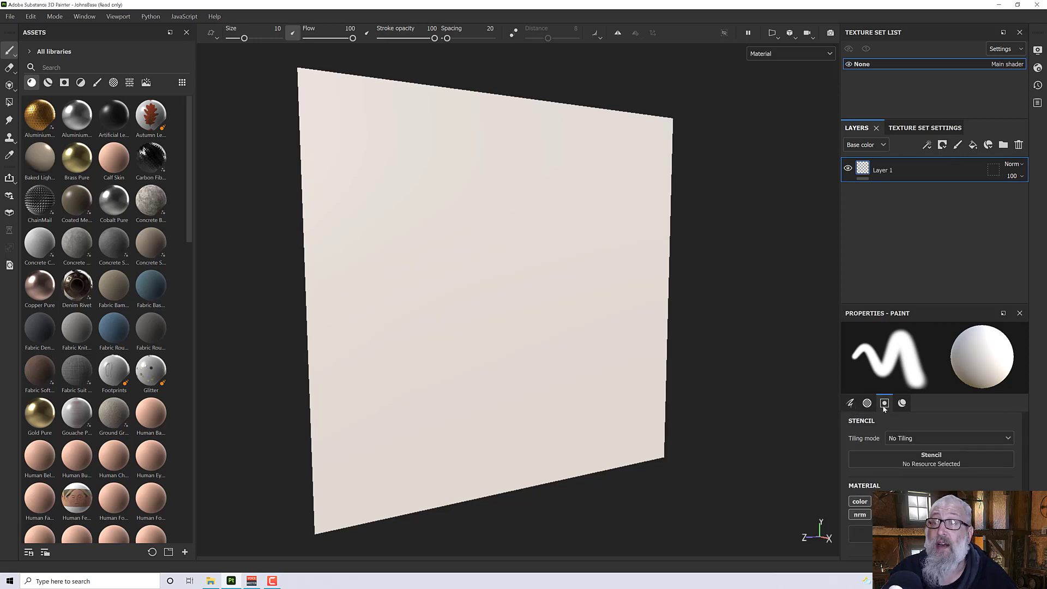
Step: Load the BnW Spots 3 texture as the brush's stencil and view the plane straight on
left_click(129, 83)
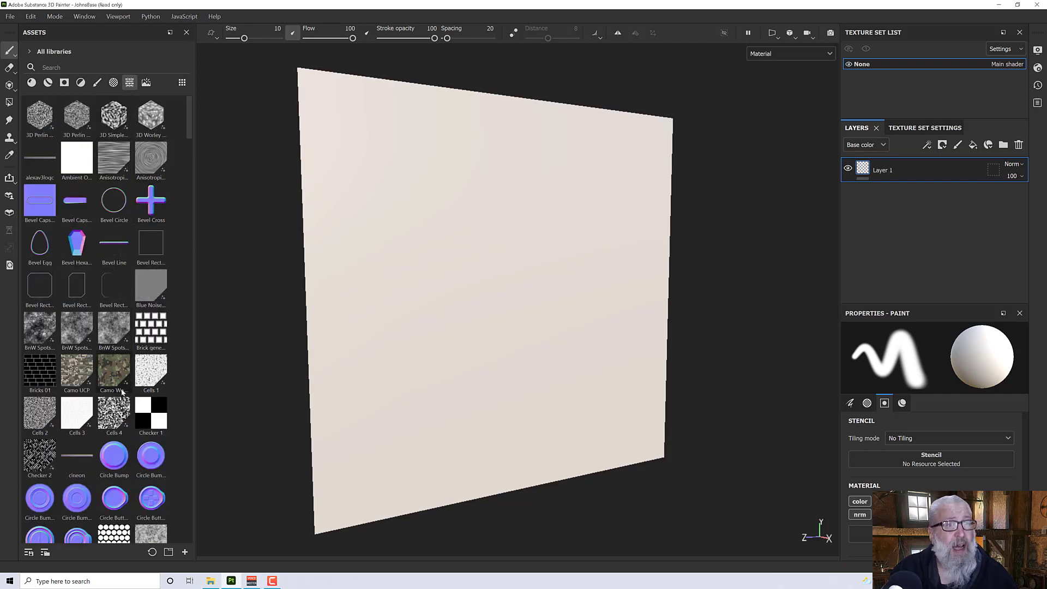
left_click_drag(112, 327, 907, 462)
left_click_drag(517, 382, 439, 371, "alt")
scroll(497, 360, "down", 1)
scroll(496, 361, "up", 2)
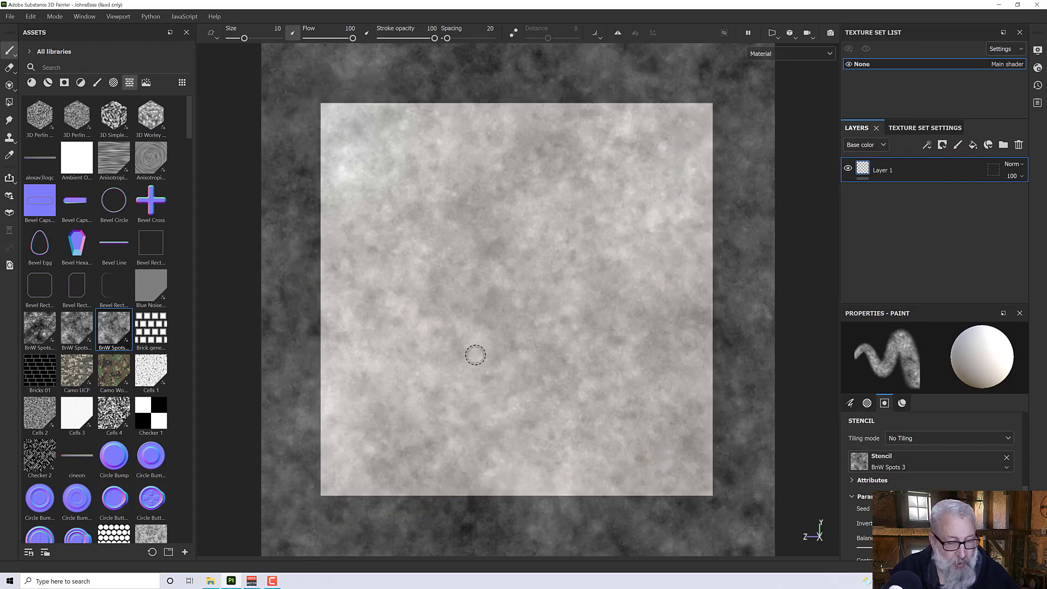
Step: Shrink the stencil to roughly the size of the plane and rotate it slightly clockwise
key("s")
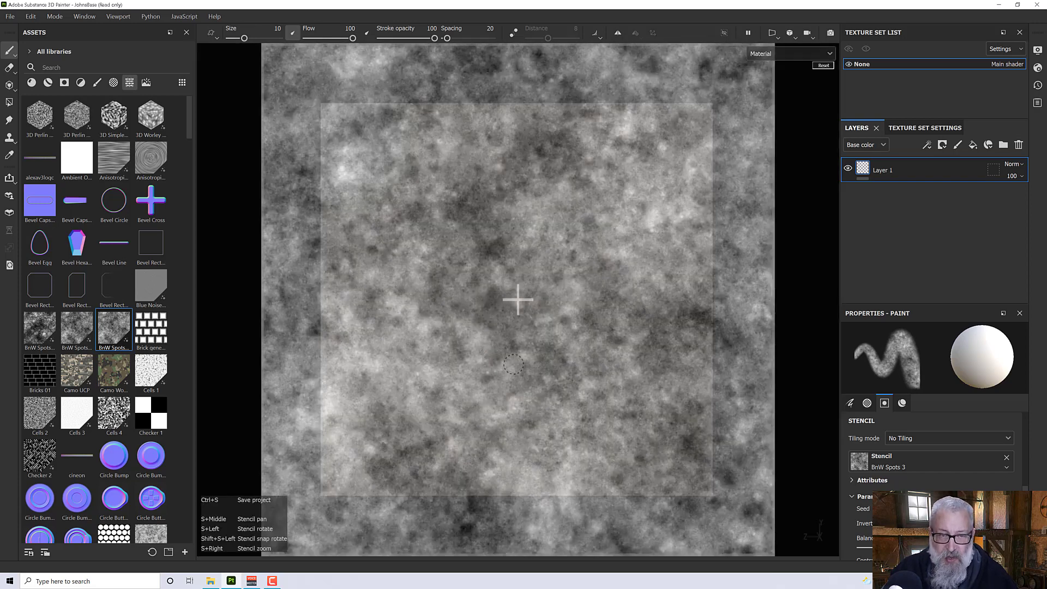
mouse_move(505, 312)
right_mouse_down()
mouse_move(447, 320)
mouse_move(453, 264)
mouse_move(458, 317)
mouse_move(460, 303)
right_mouse_up()
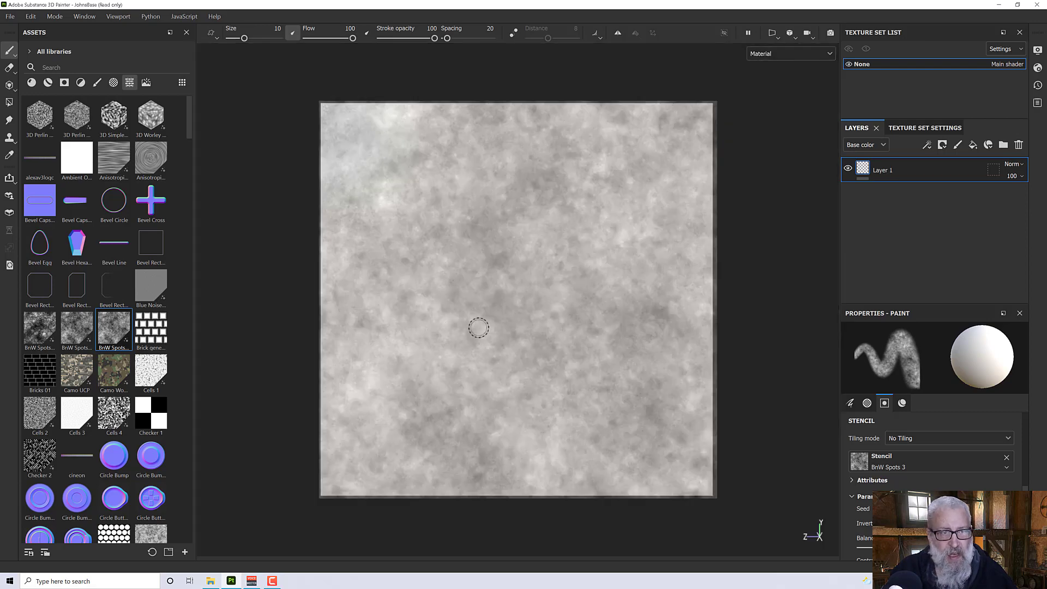
key("s")
mouse_move(481, 315)
left_mouse_down()
mouse_move(489, 354)
mouse_move(519, 393)
mouse_move(452, 301)
mouse_move(457, 323)
mouse_move(453, 300)
mouse_move(464, 307)
left_mouse_up()
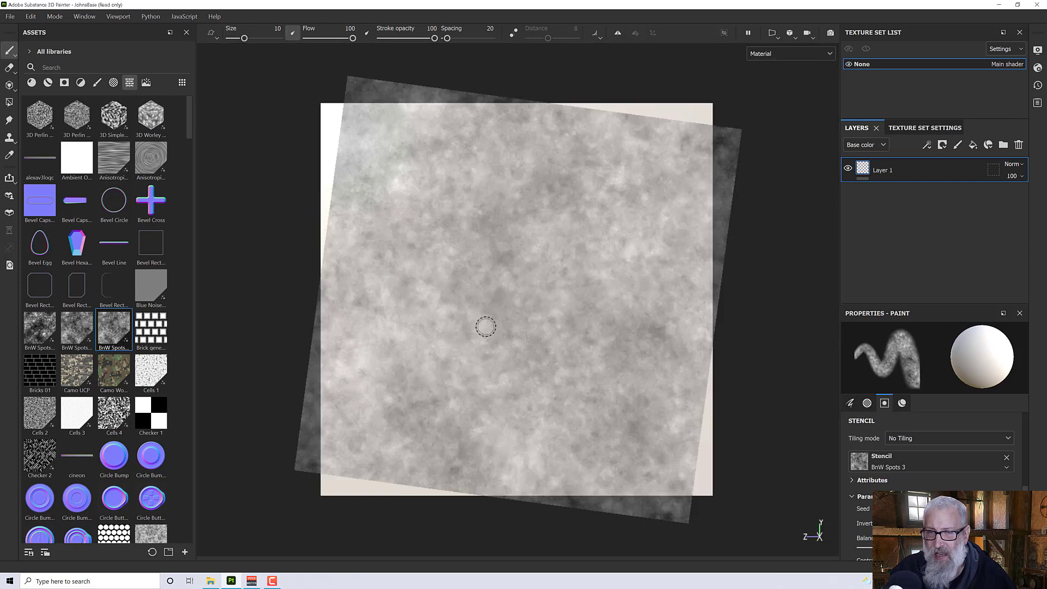
Step: Delete the paint layer and add a fresh one in its place
key("Delete")
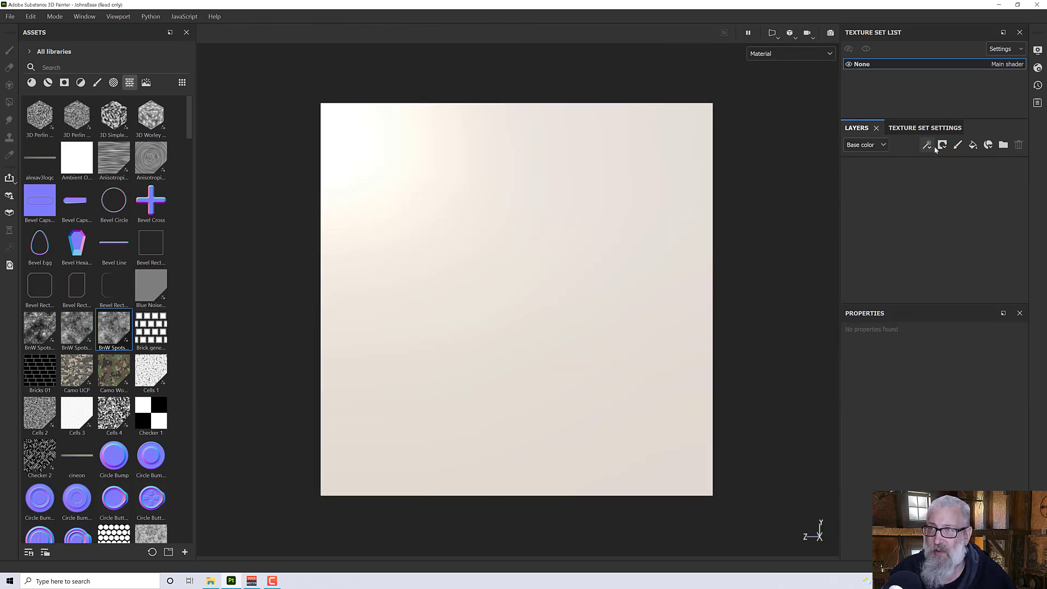
left_click(959, 147)
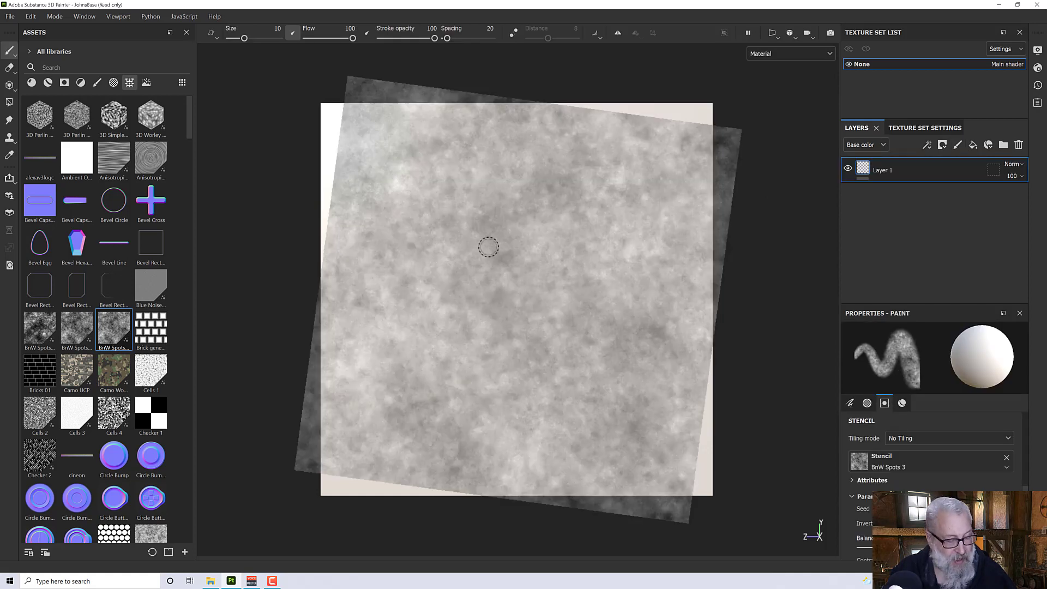
left_click_drag(519, 283, 517, 284, "alt")
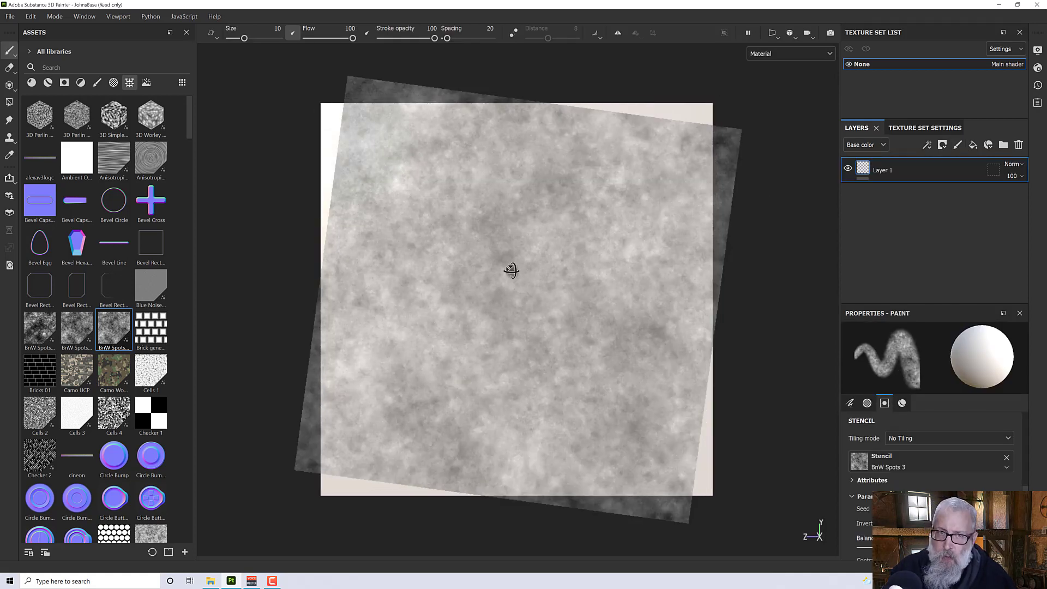
Step: Try the stencil's Horizontal Tiling and Vertical Tiling modes, ending on H and V Tiling
left_click(945, 439)
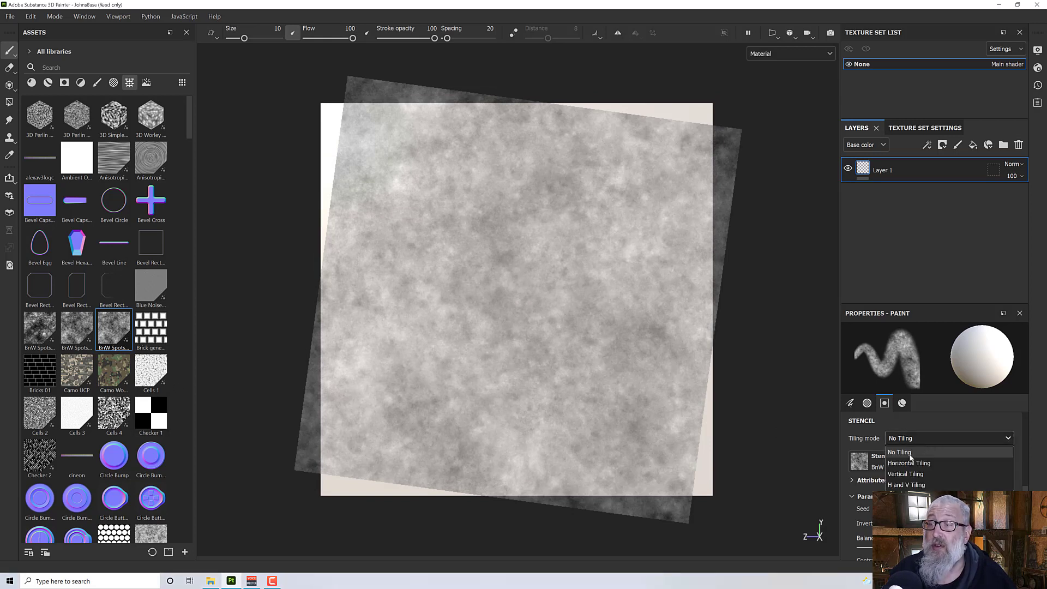
left_click(909, 463)
left_click(909, 441)
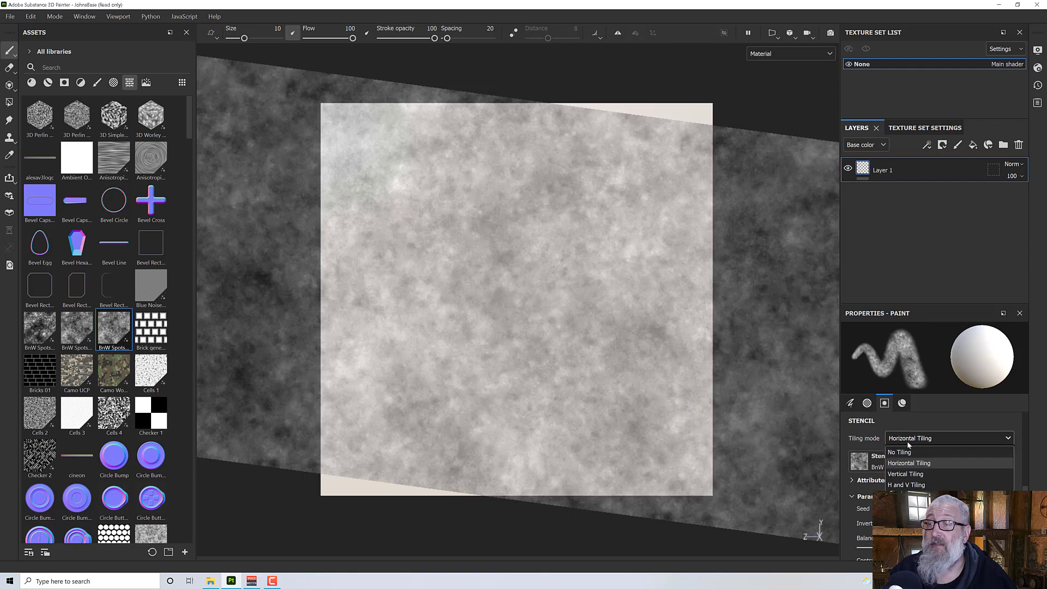
left_click(905, 475)
left_click(909, 441)
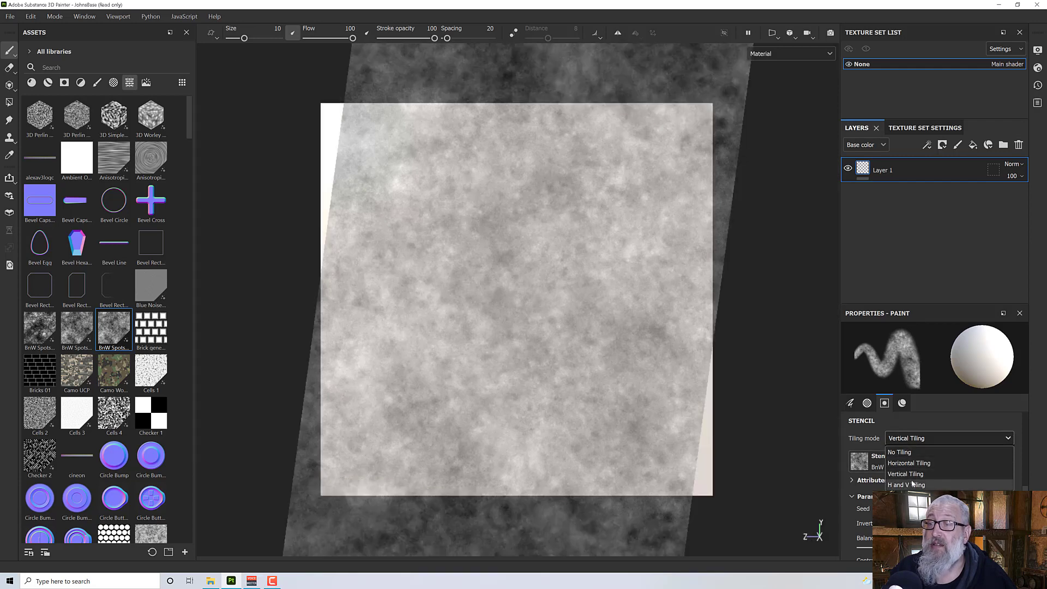
left_click(907, 485)
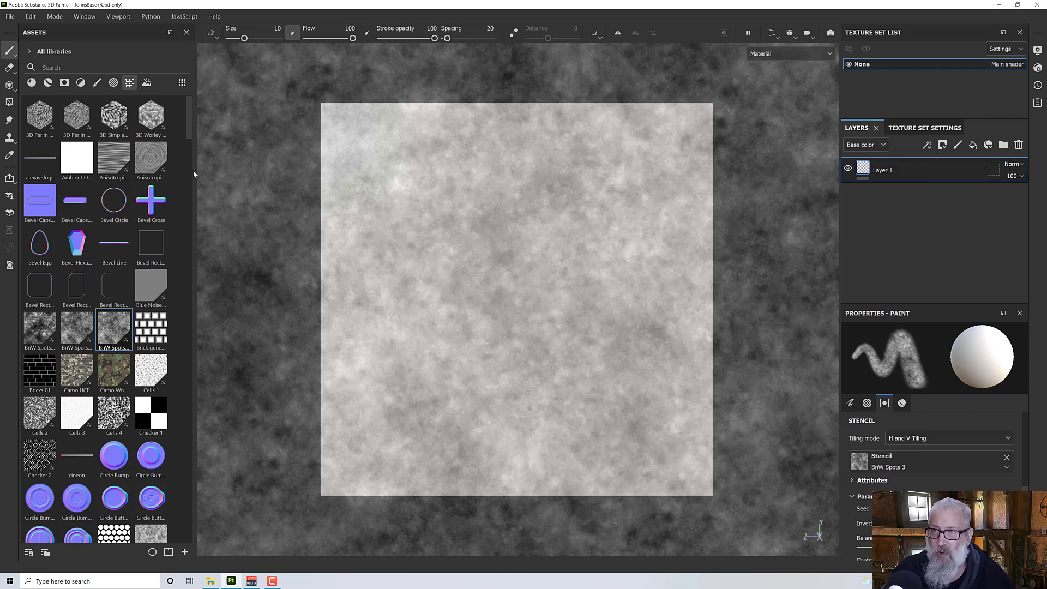
Step: Assign the dark red plastic material from the material library to the paint brush
left_click(96, 83)
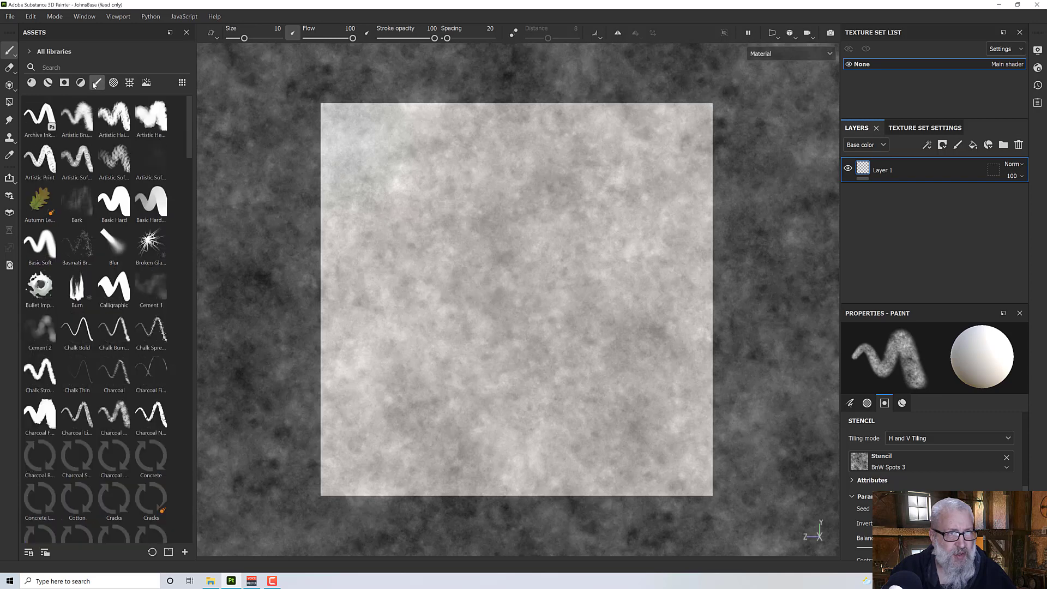
left_click(35, 83)
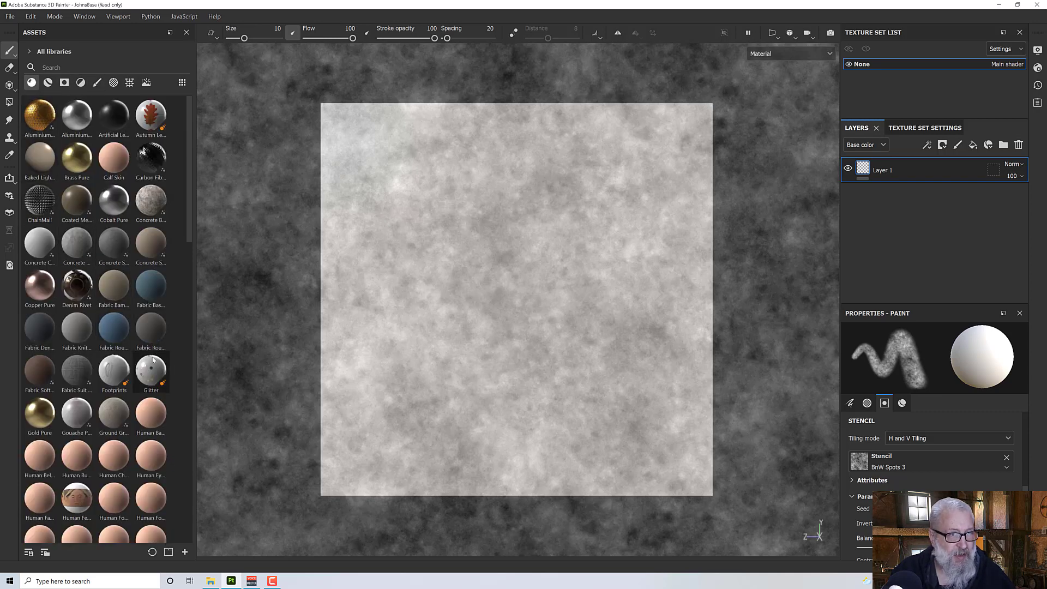
scroll(95, 371, "down", 10)
left_click(79, 436)
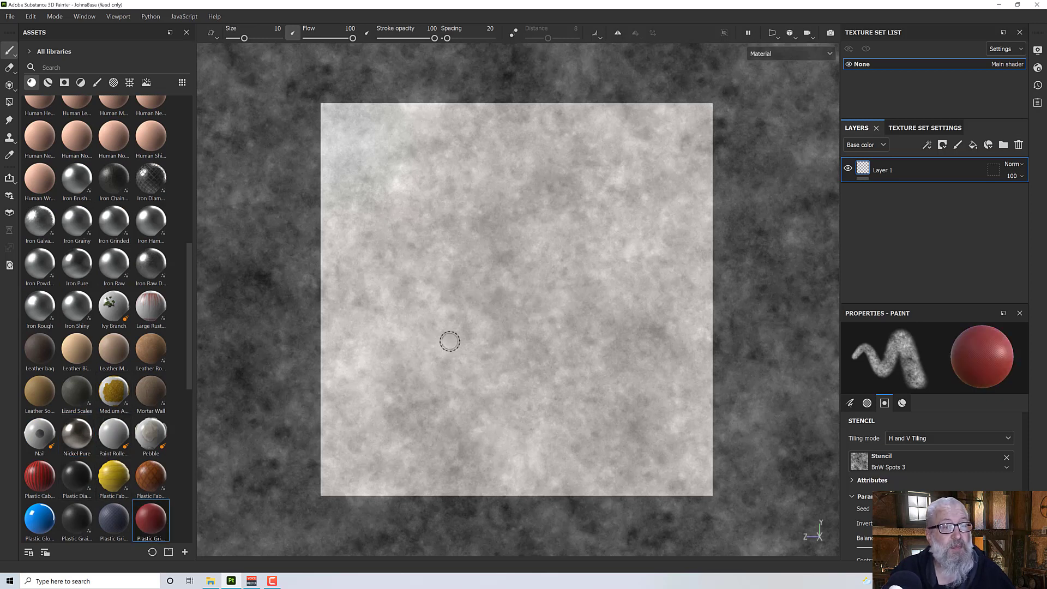
Step: Enlarge the brush to 60.53 and paint the red plastic through the stencil over most of the plane
mouse_move(468, 238)
right_mouse_down("ctrl")
mouse_move(518, 238)
mouse_move(476, 237)
mouse_move(482, 222)
right_mouse_up("ctrl")
mouse_move(496, 191)
left_mouse_down()
mouse_move(416, 224)
mouse_move(500, 238)
mouse_move(437, 374)
mouse_move(536, 428)
mouse_move(505, 320)
mouse_move(597, 266)
mouse_move(493, 195)
mouse_move(493, 250)
left_mouse_up()
scroll(493, 251, "up", 4)
scroll(494, 251, "down", 2)
scroll(493, 252, "down", 2)
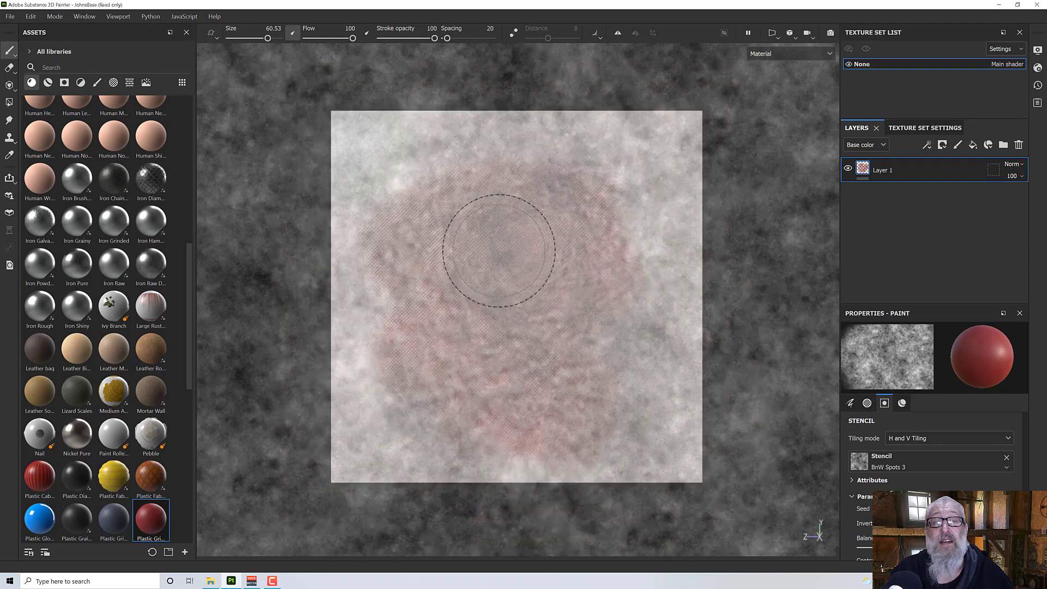
mouse_move(542, 222)
left_mouse_down()
mouse_move(437, 192)
mouse_move(354, 133)
mouse_move(371, 180)
mouse_move(375, 362)
mouse_move(503, 440)
mouse_move(638, 401)
mouse_move(631, 316)
mouse_move(647, 163)
mouse_move(451, 122)
left_mouse_up()
key("s")
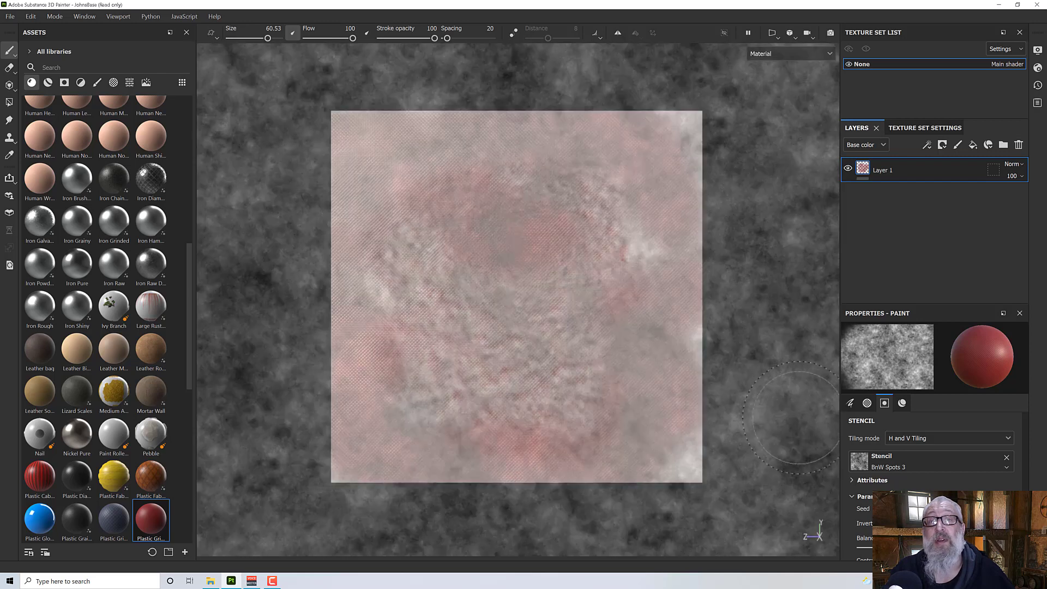
Step: Remove the BnW Spots 3 stencil, paint a test stroke without it, and undo that stroke
left_click(1006, 458)
mouse_move(507, 210)
left_mouse_down()
mouse_move(451, 253)
mouse_move(531, 354)
mouse_move(580, 339)
mouse_move(554, 234)
mouse_move(451, 299)
mouse_move(555, 357)
mouse_move(463, 210)
mouse_move(545, 351)
mouse_move(479, 257)
mouse_move(471, 276)
left_mouse_up()
key("ctrl+z")
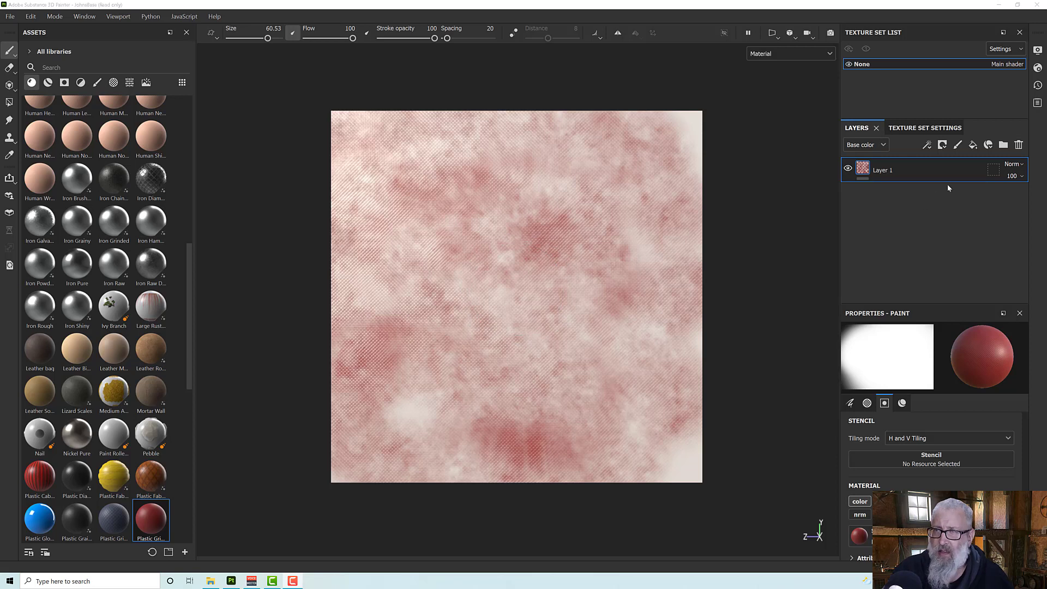
Step: Replace the paint layer with a fill layer that uses the Iron Grainy material
left_click(1022, 146)
mouse_move(550, 307)
left_mouse_down("alt")
mouse_move(545, 285)
mouse_move(549, 299)
left_mouse_up("alt")
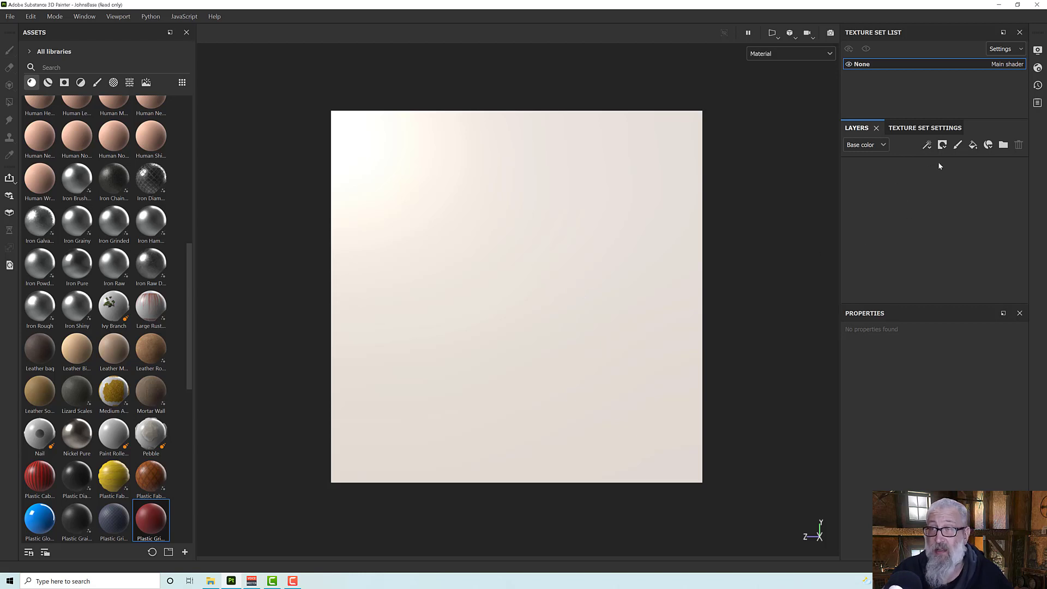
left_click(972, 147)
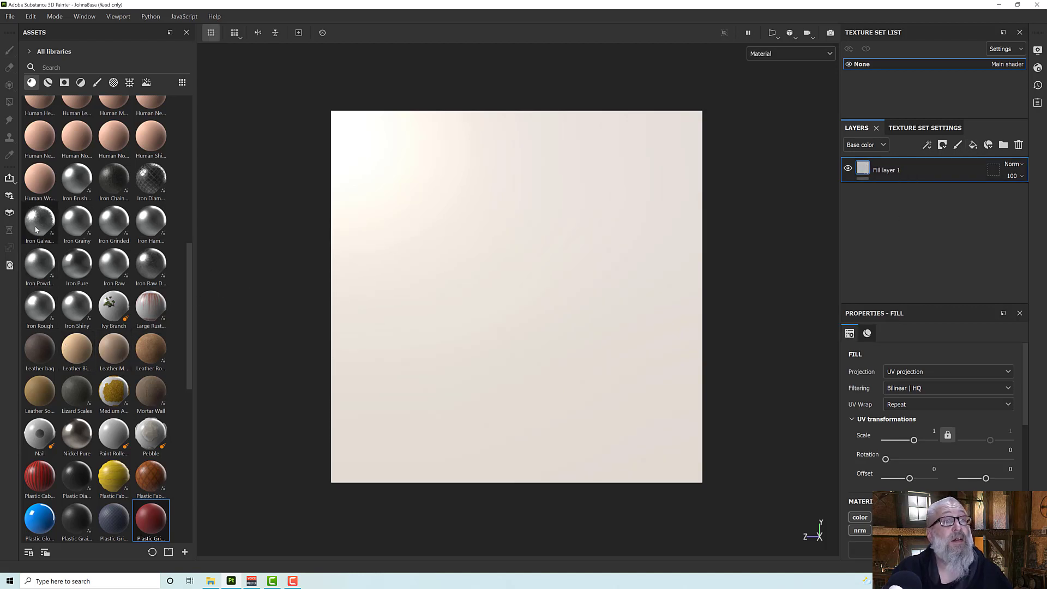
left_click(76, 227)
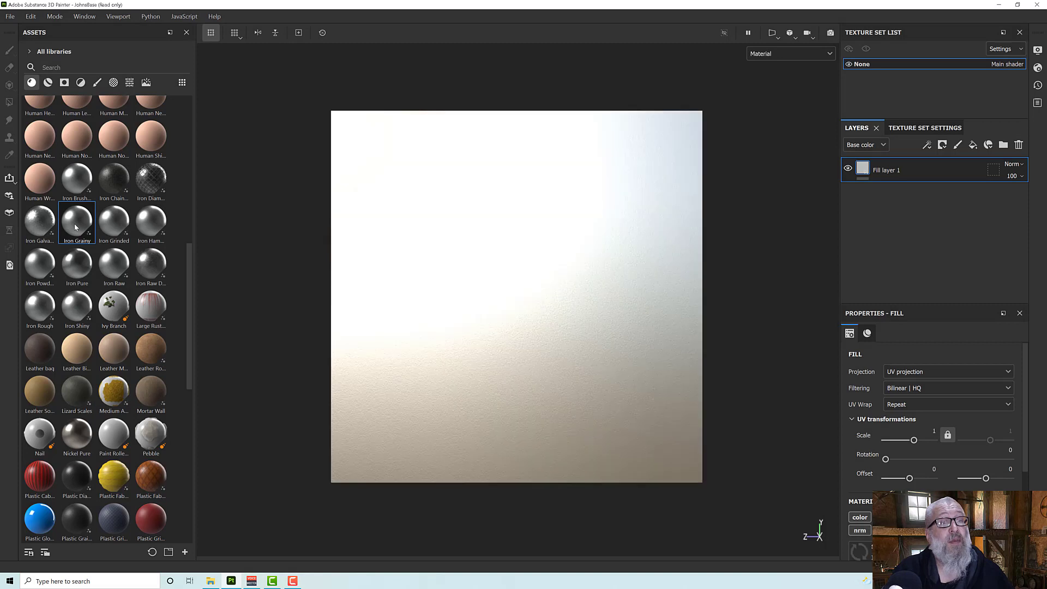
left_click_drag(470, 369, 577, 374, "alt")
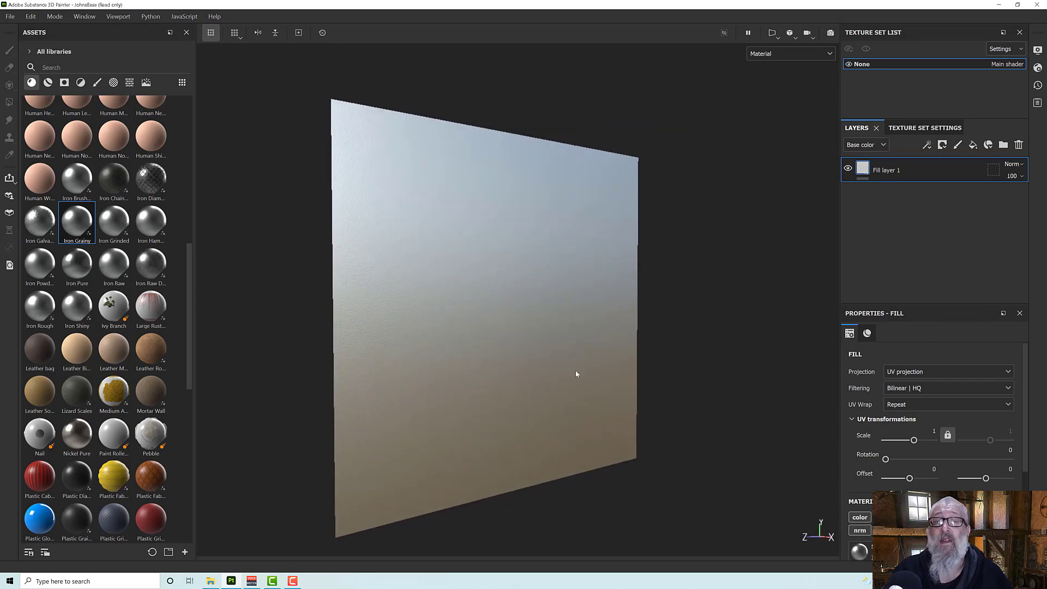
Step: Add a black mask to the fill layer and put a paint effect on that mask
right_click(885, 173)
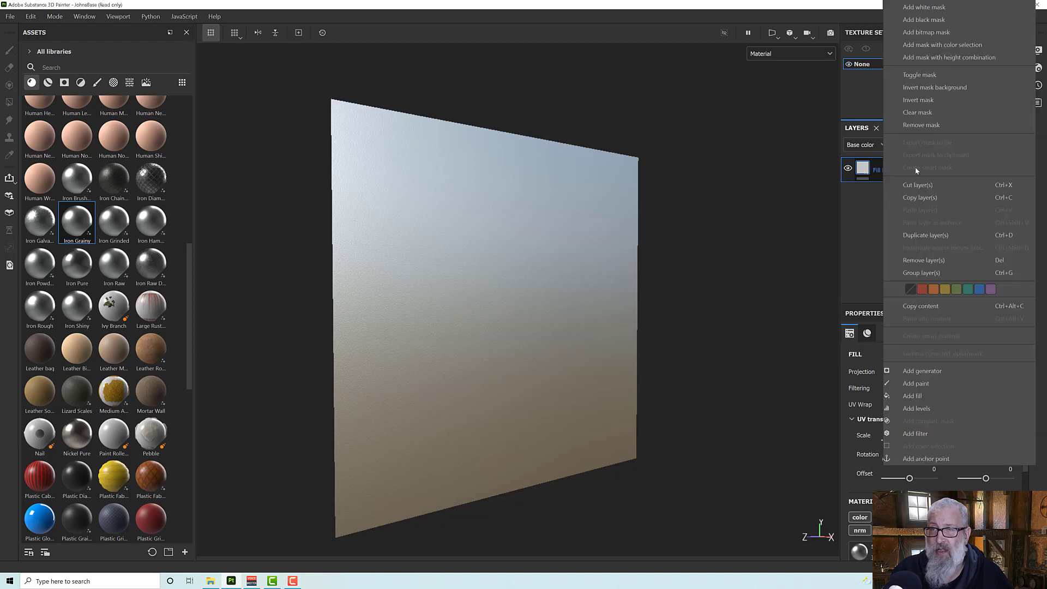
left_click(922, 20)
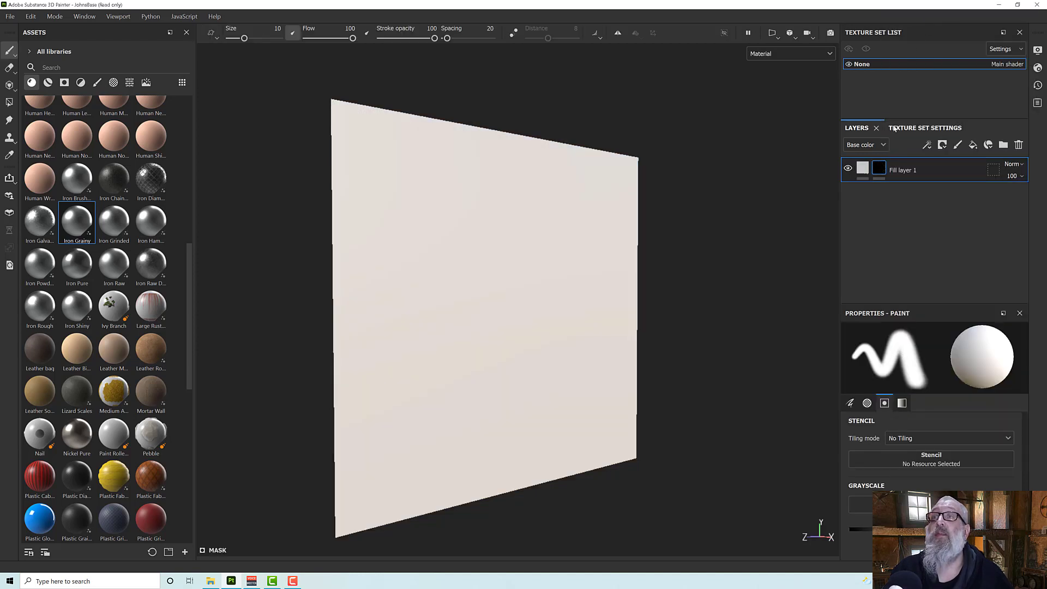
right_click(880, 174)
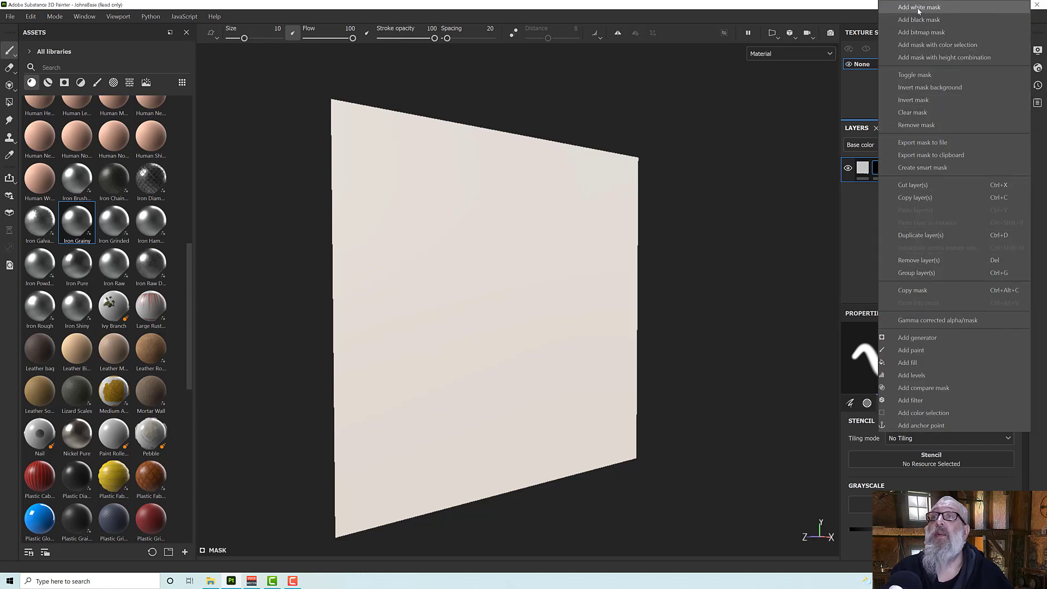
left_click(911, 350)
mouse_move(705, 375)
left_mouse_down("alt")
mouse_move(629, 381)
mouse_move(640, 380)
left_mouse_up("alt")
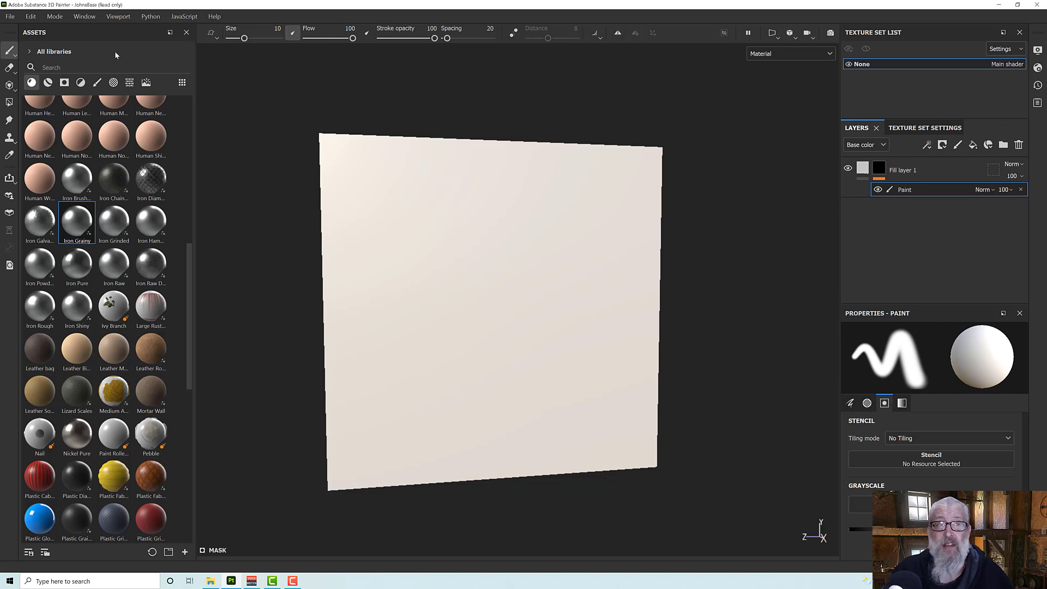
Step: Search the textures for "drip" and load Grunge Leaks as the stencil for painting the mask
left_click(131, 83)
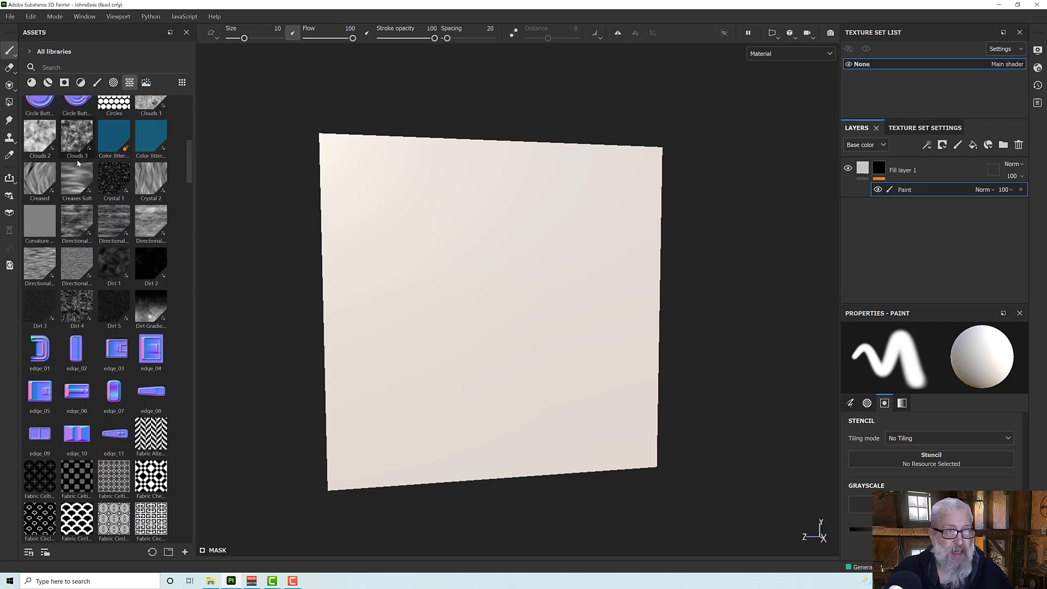
left_click(68, 64)
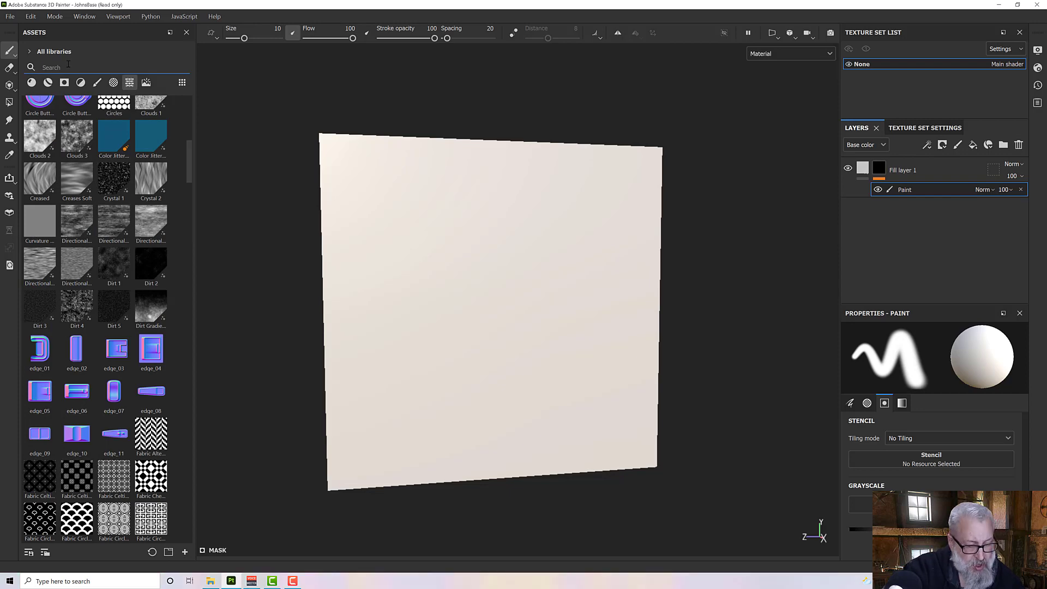
type("drips")
key("BackSpace")
key("BackSpace")
type("p")
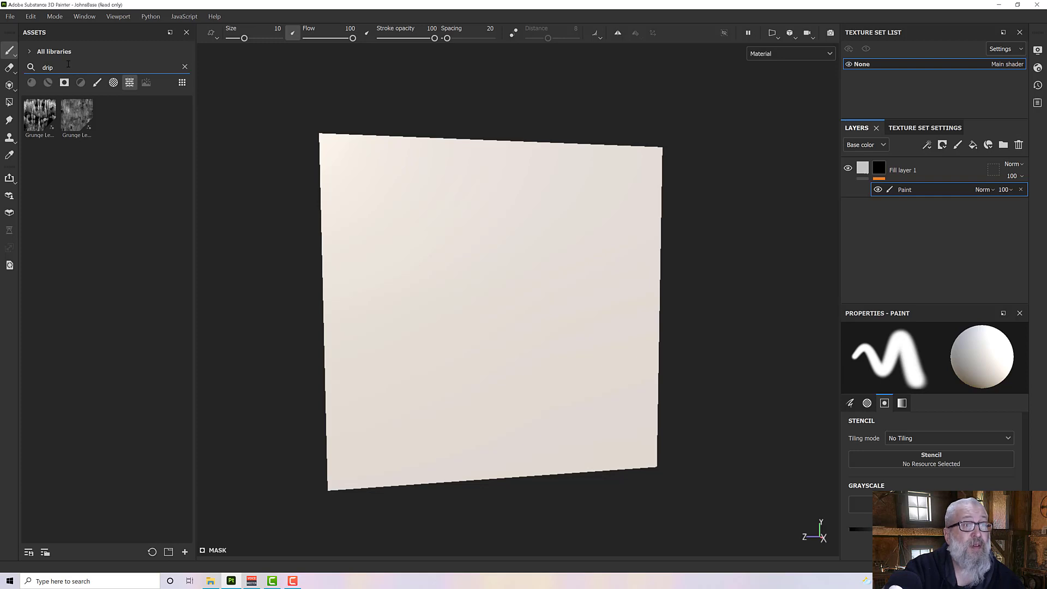
left_click(39, 125)
left_click_drag(44, 120, 872, 463)
left_click_drag(601, 367, 563, 359, "alt+shift")
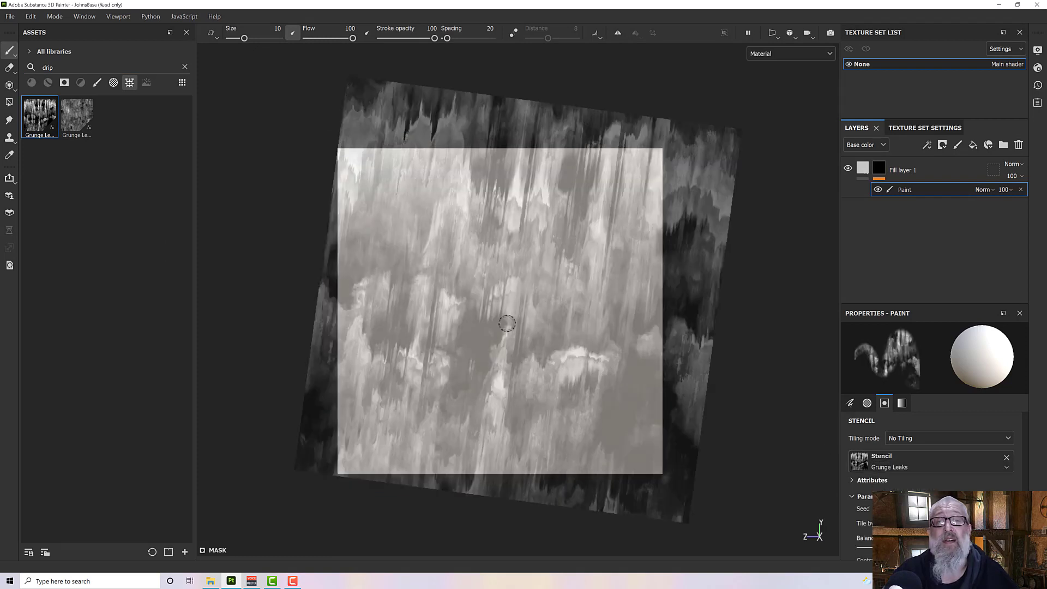
Step: Straighten the Grunge Leaks stencil so its drips run vertically and position it over the whole plane
key("s")
left_click_drag(505, 326, 503, 340)
left_click_drag(499, 303, 500, 329)
key("s")
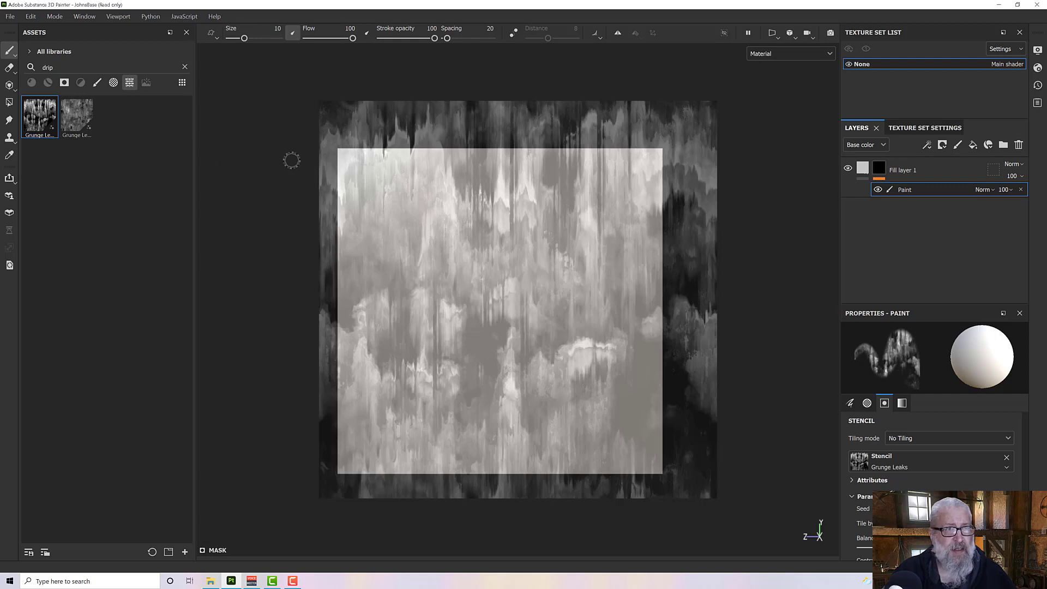
Step: Enlarge the brush to a size of 76.11 and paint the fill layer's mask through the stencil across the whole plane
scroll(905, 447, "up", 5)
mouse_move(466, 219)
right_mouse_down("ctrl")
mouse_move(499, 218)
mouse_move(480, 219)
right_mouse_up("ctrl")
mouse_move(620, 188)
left_mouse_down()
mouse_move(493, 183)
mouse_move(338, 197)
mouse_move(654, 230)
mouse_move(436, 278)
mouse_move(414, 316)
mouse_move(668, 351)
mouse_move(397, 393)
mouse_move(615, 441)
mouse_move(400, 434)
mouse_move(379, 319)
left_mouse_up()
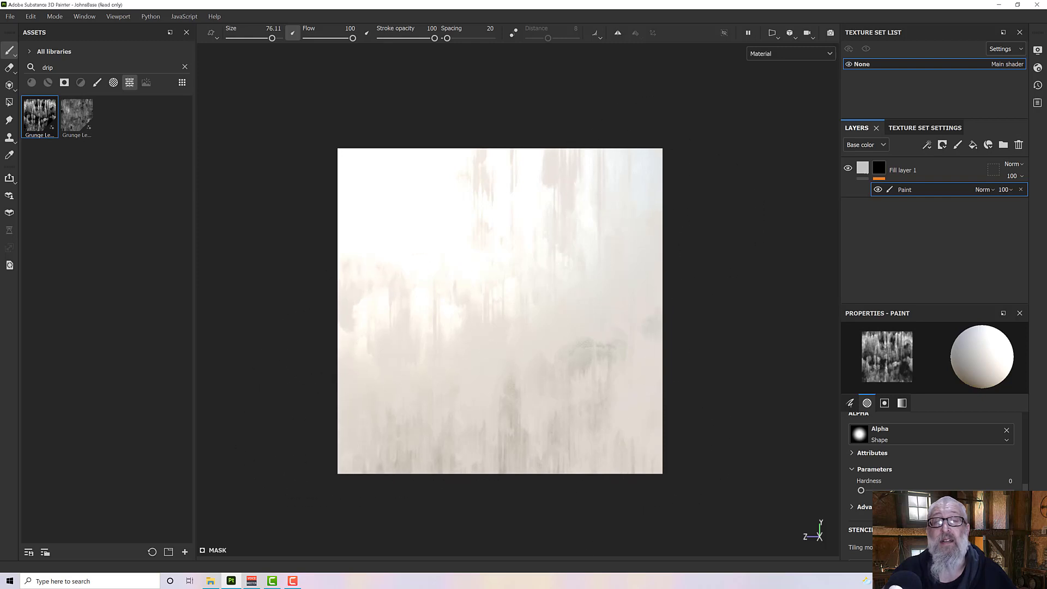
key("s")
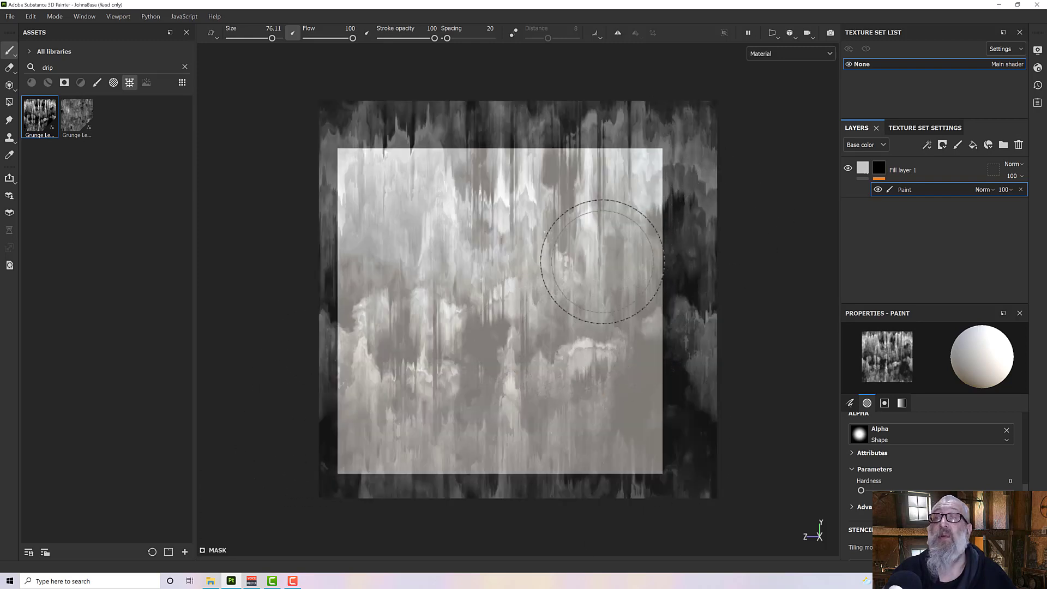
Step: Add a second fill layer and move it beneath the masked Fill layer 1
left_click(946, 173)
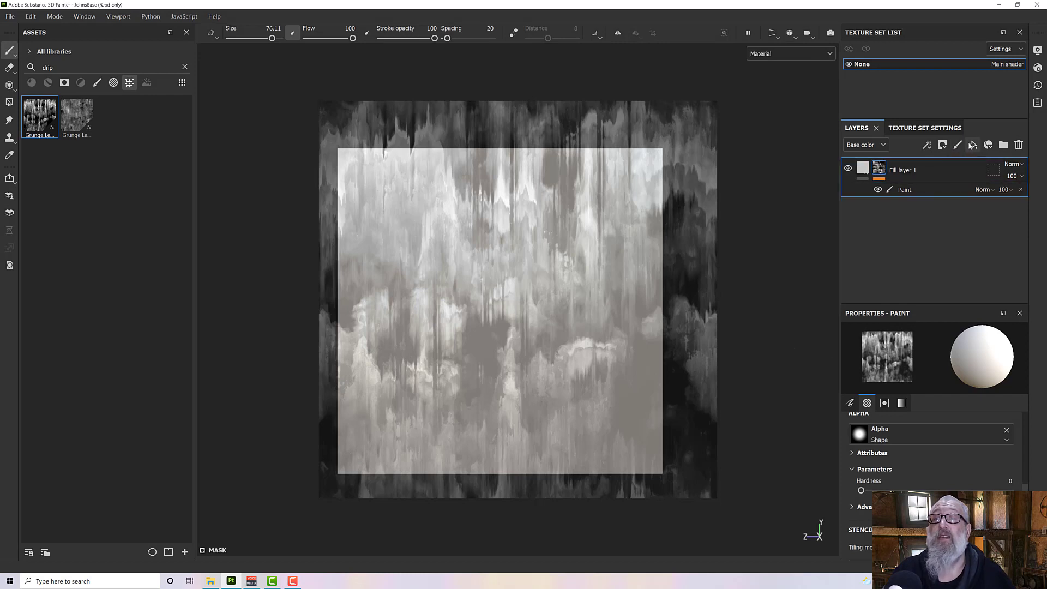
left_click(974, 145)
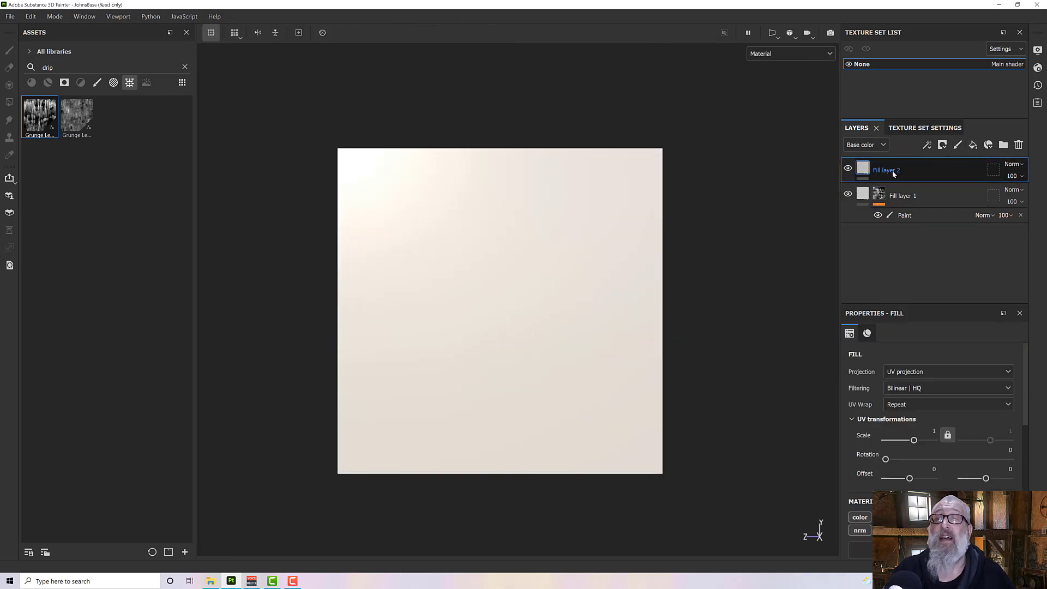
left_click_drag(910, 170, 923, 234)
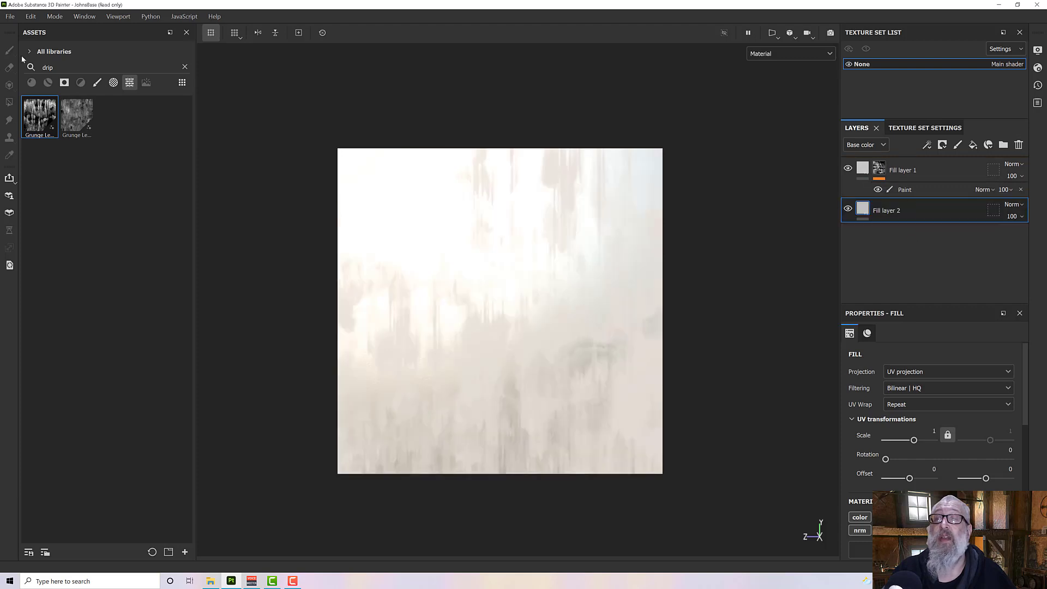
Step: Search the materials for "rust" and apply Rust Coarse to the lower fill layer, Fill layer 2
left_click(184, 68)
left_click(32, 82)
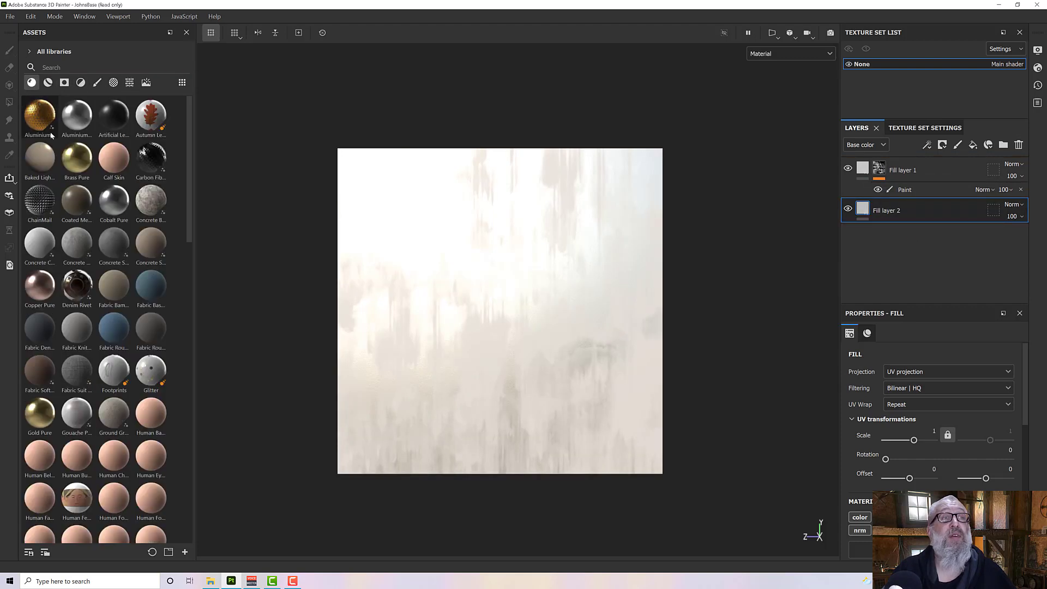
left_click(75, 65)
type("rust")
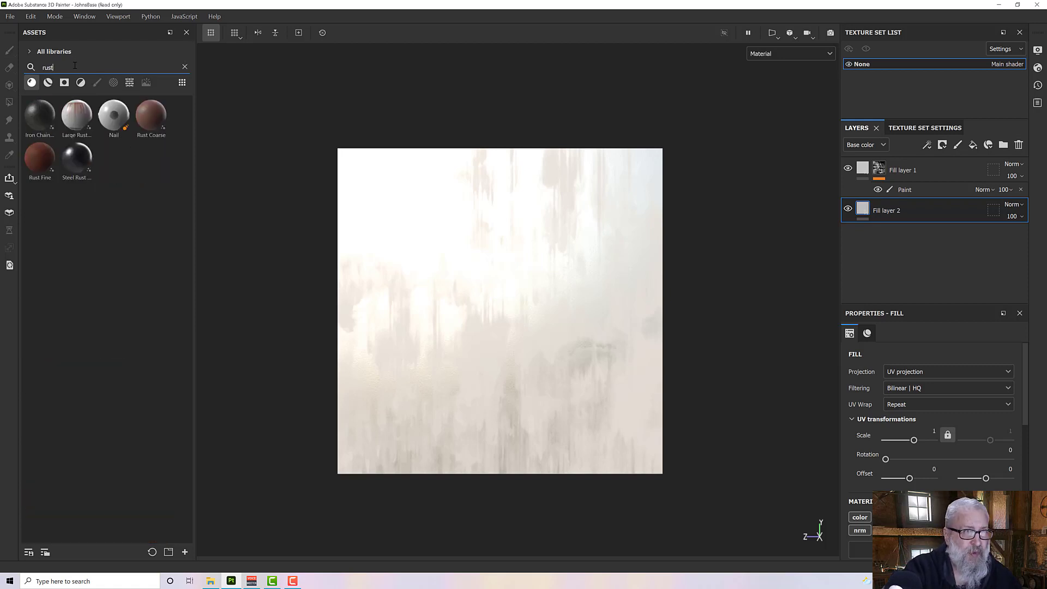
left_click(155, 108)
scroll(469, 332, "up", 3)
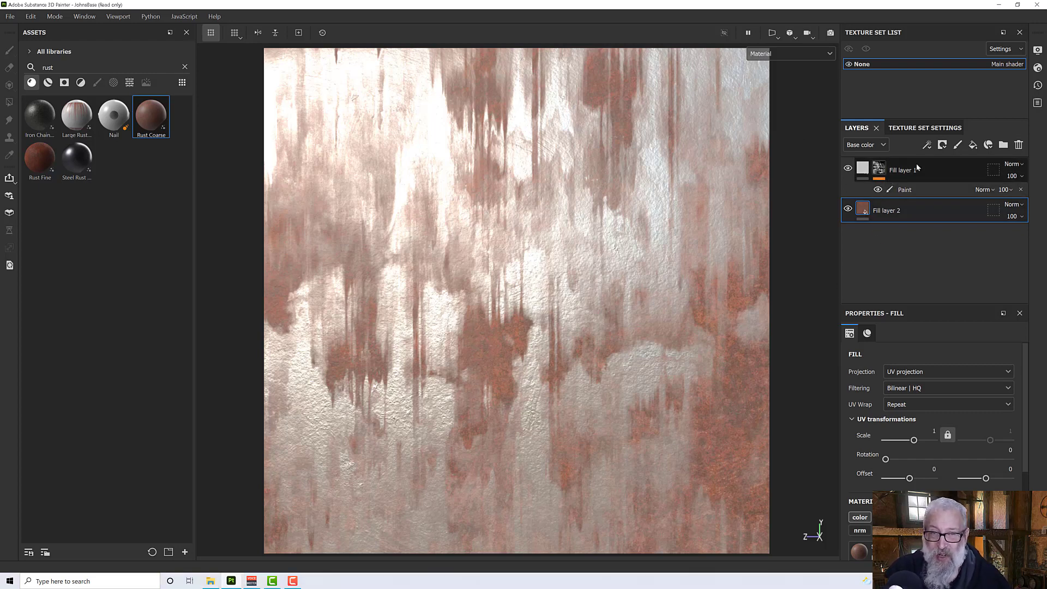
scroll(568, 334, "down", 4)
scroll(564, 334, "up", 3)
mouse_move(576, 318)
middle_mouse_down("alt")
mouse_move(577, 328)
mouse_move(582, 314)
middle_mouse_up("alt")
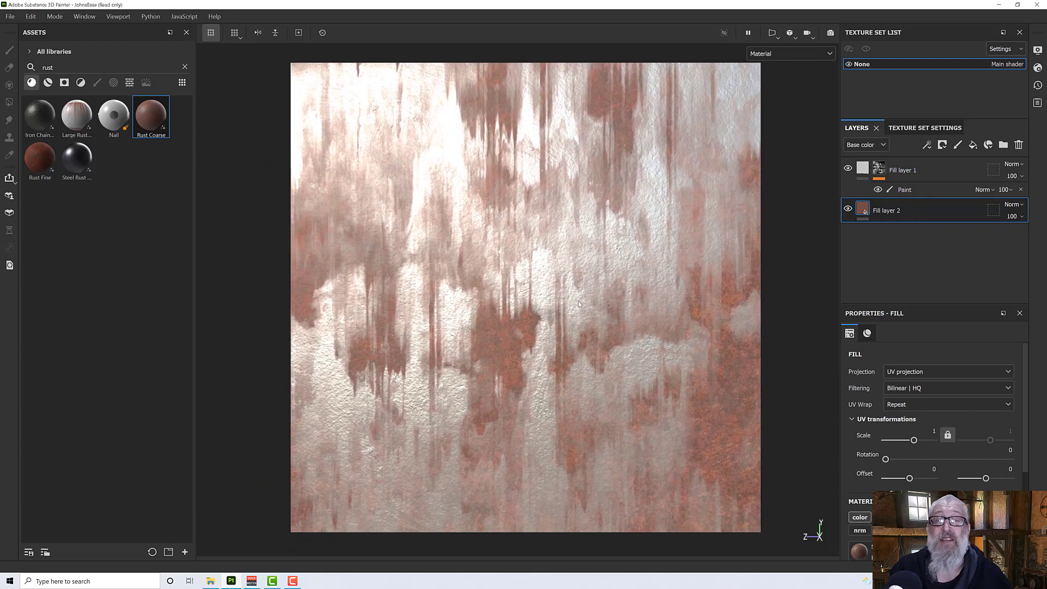
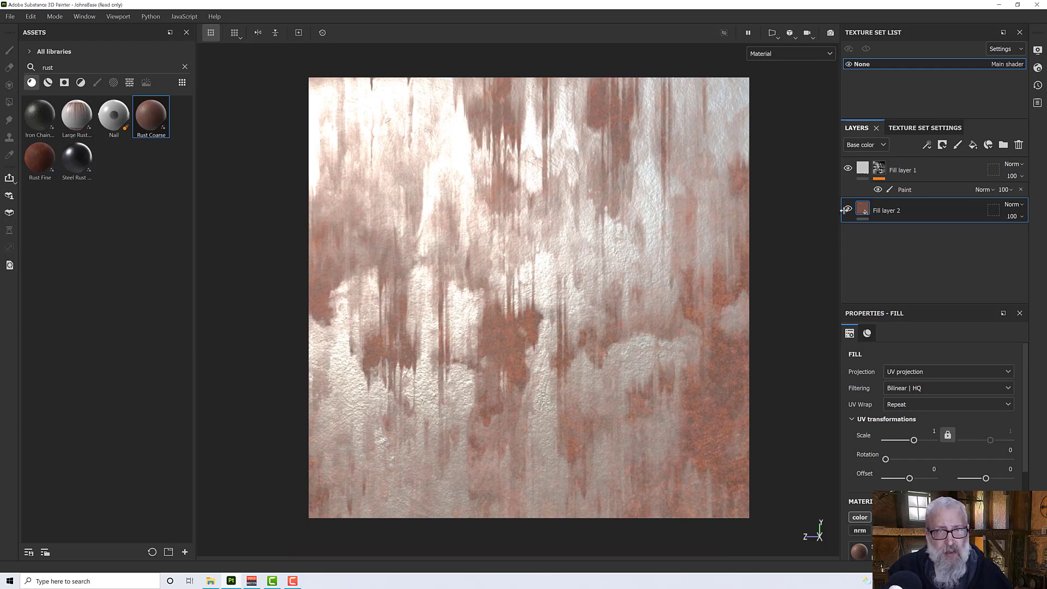
Step: Delete Fill layer 1 and Fill layer 2, and add a new empty paint layer
left_click(938, 189)
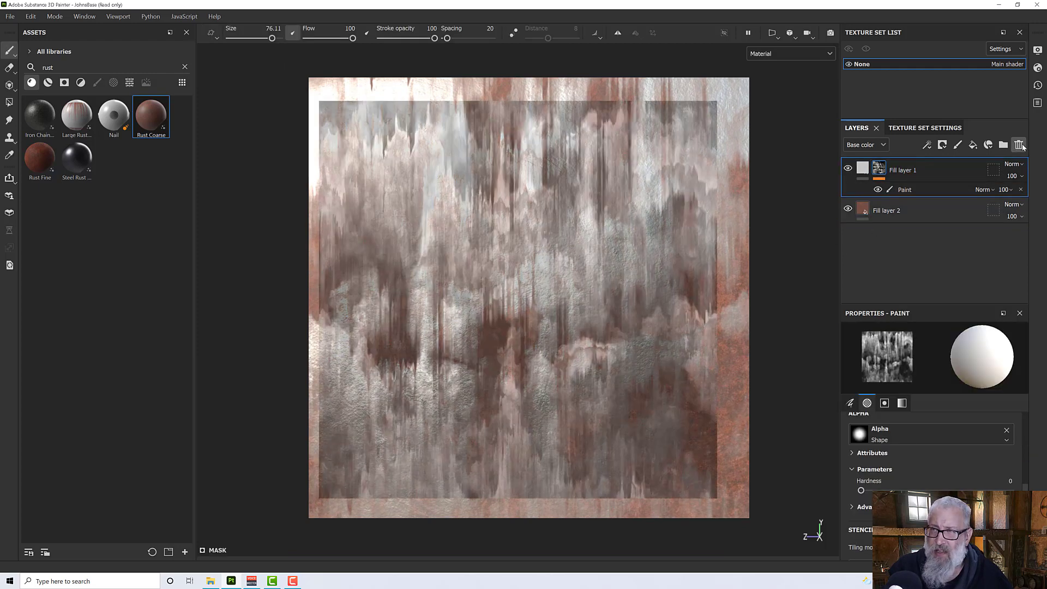
left_click(1019, 144)
left_click(1019, 145)
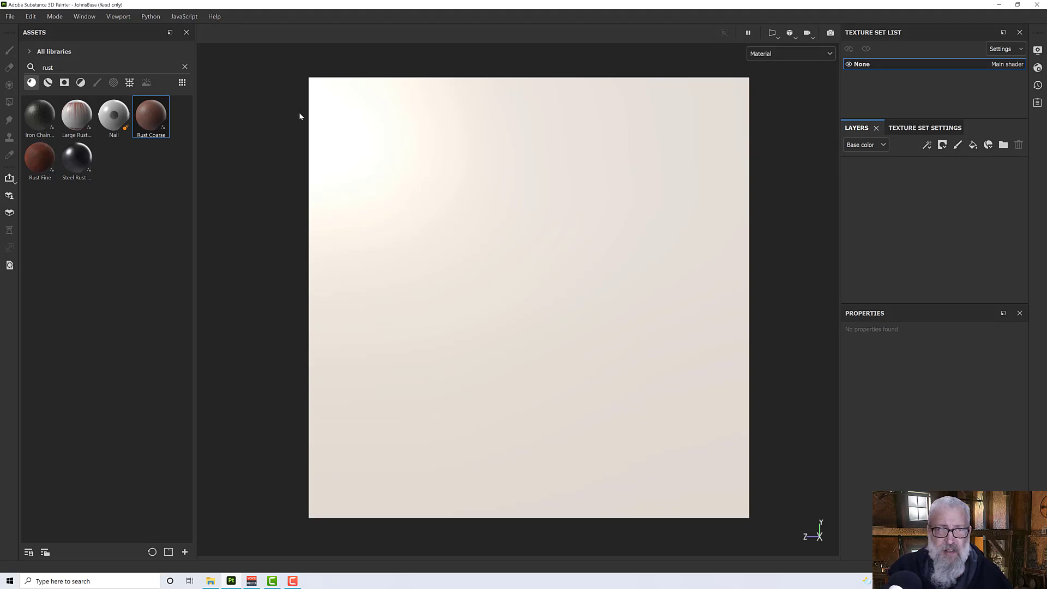
left_click(956, 148)
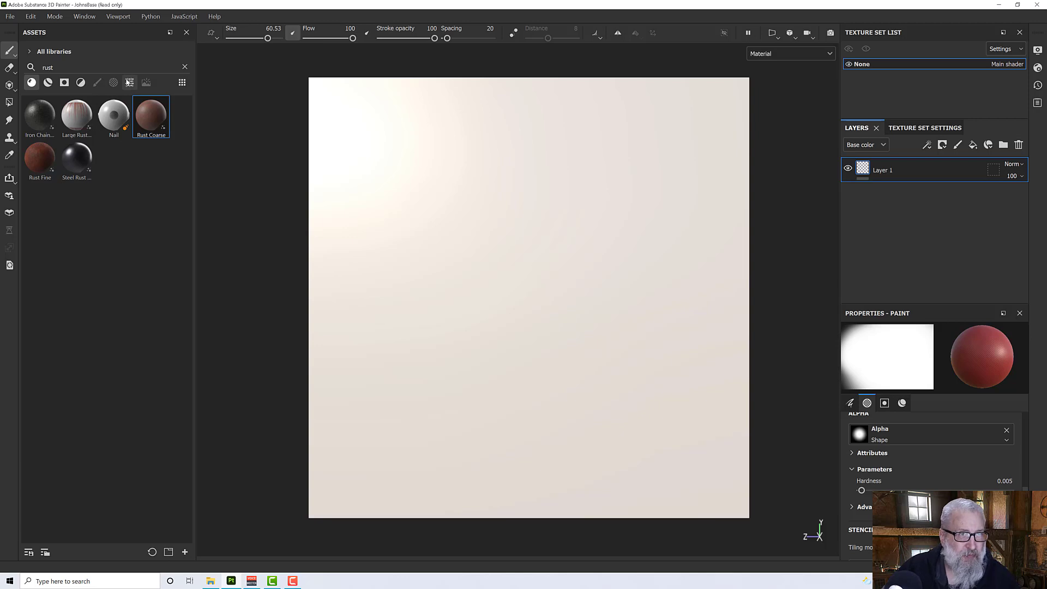
Step: Clear the rust search and look through the entire texture library for a stencil image
left_click(130, 82)
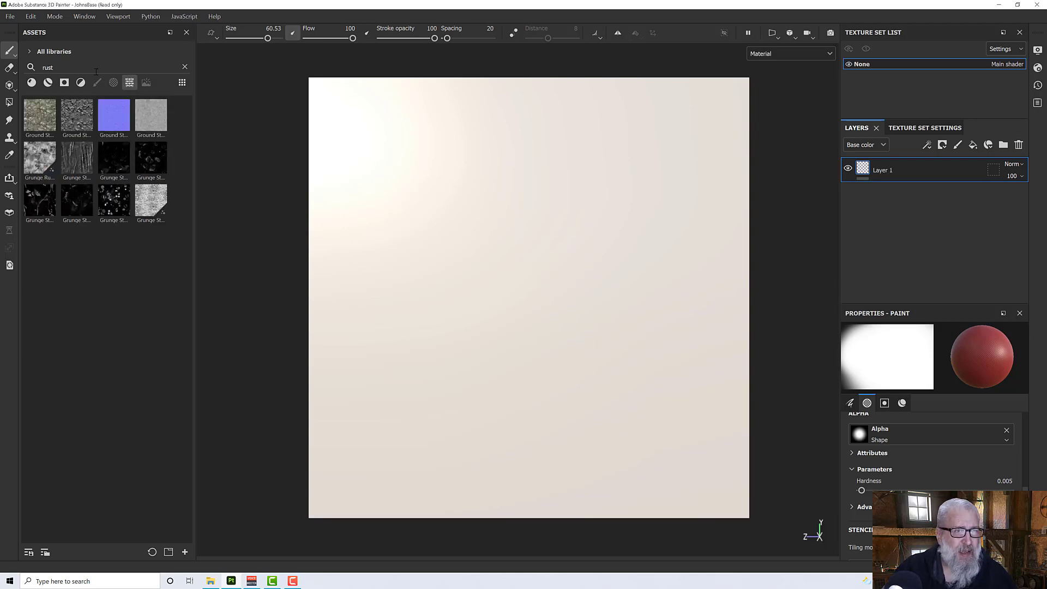
left_click(185, 66)
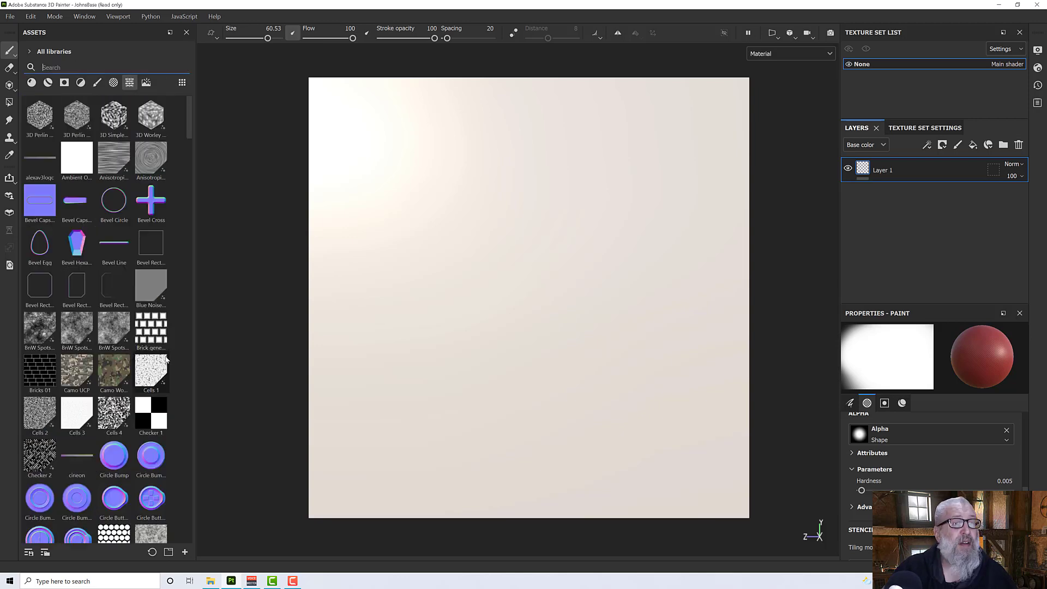
scroll(166, 360, "down", 5)
scroll(167, 360, "down", 15)
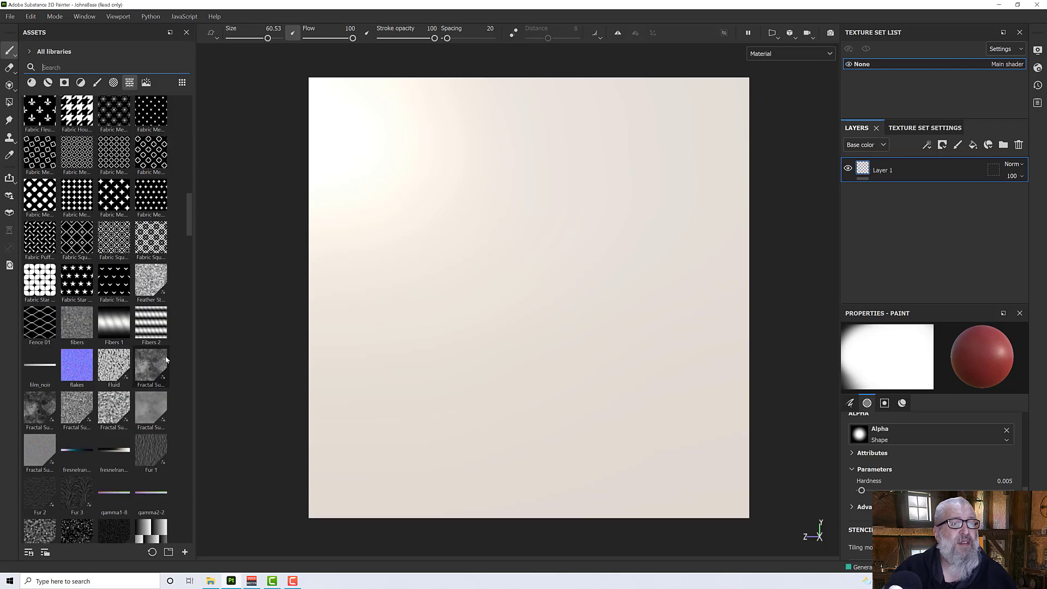
scroll(165, 356, "down", 10)
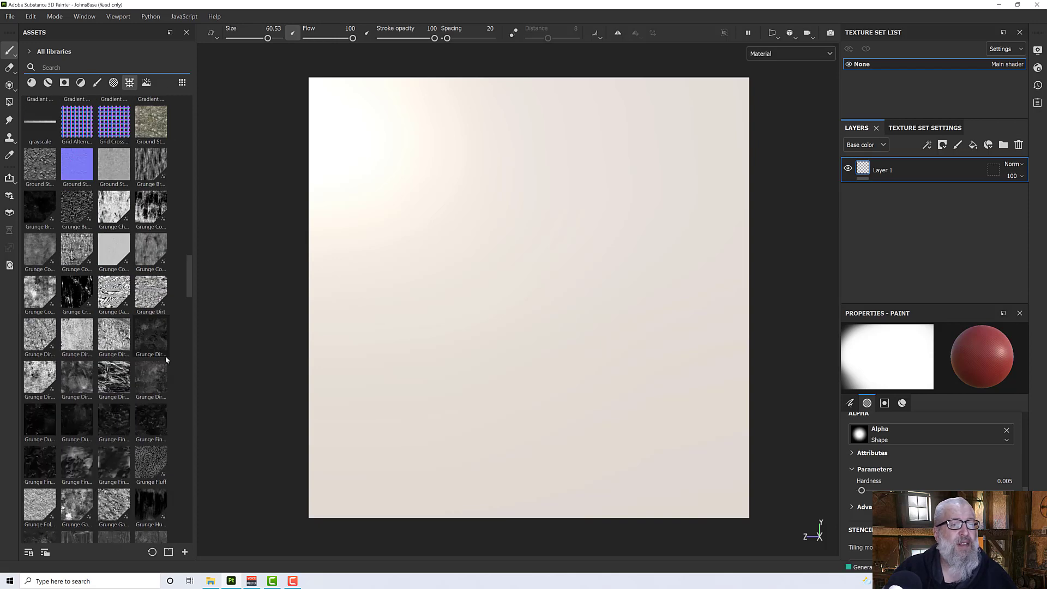
scroll(167, 359, "down", 10)
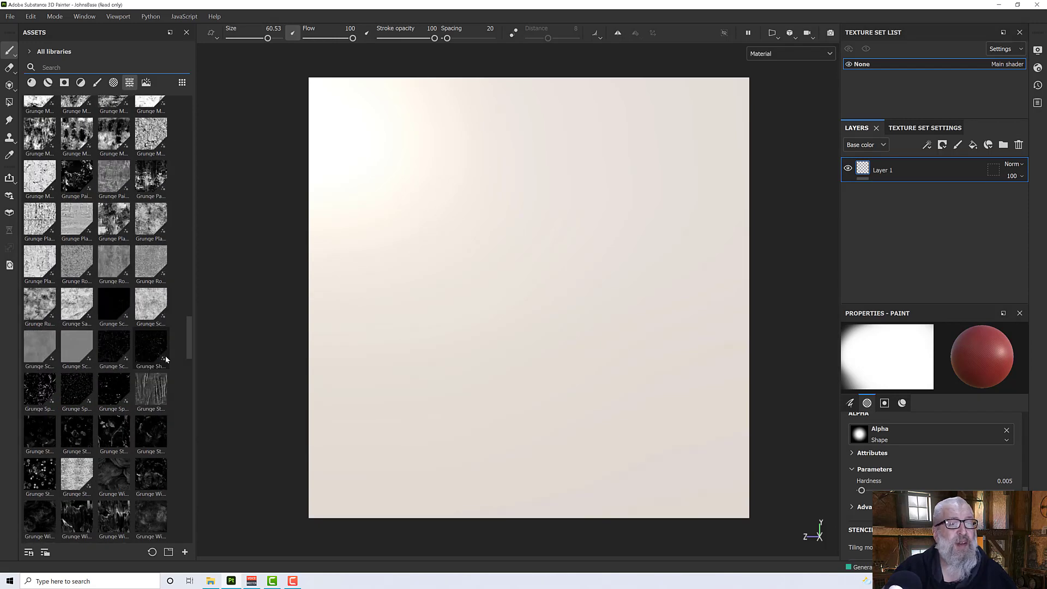
scroll(166, 359, "down", 15)
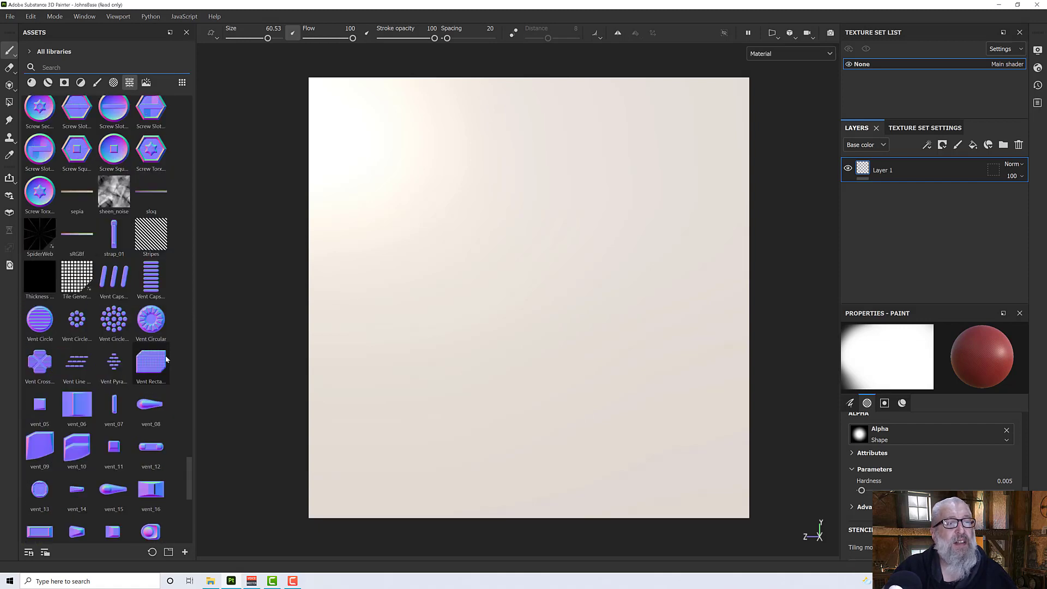
scroll(166, 359, "down", 10)
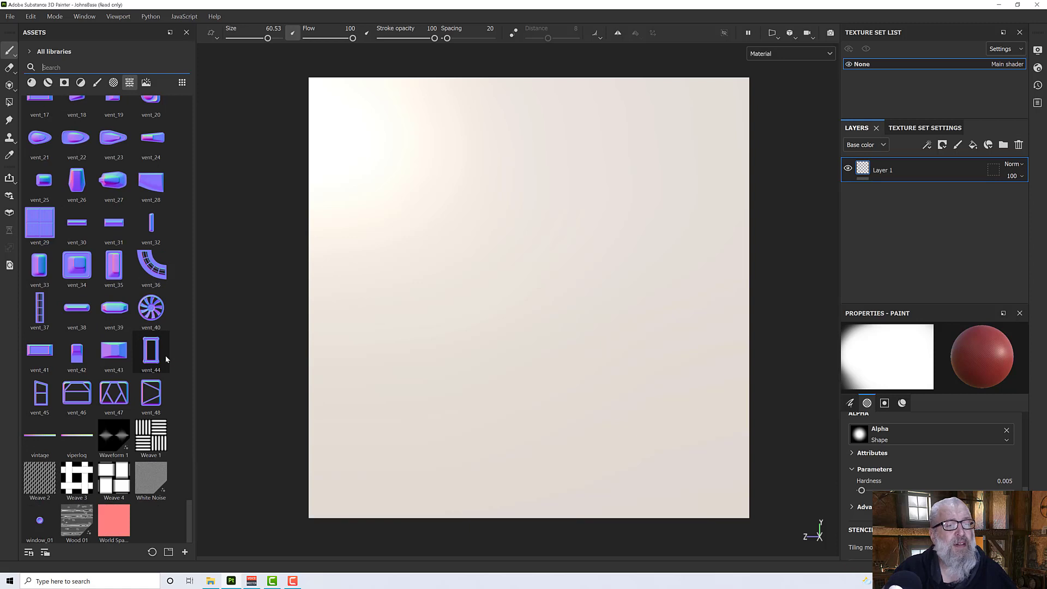
Step: Search the textures for "fuga" and clear the search text
left_click(75, 67)
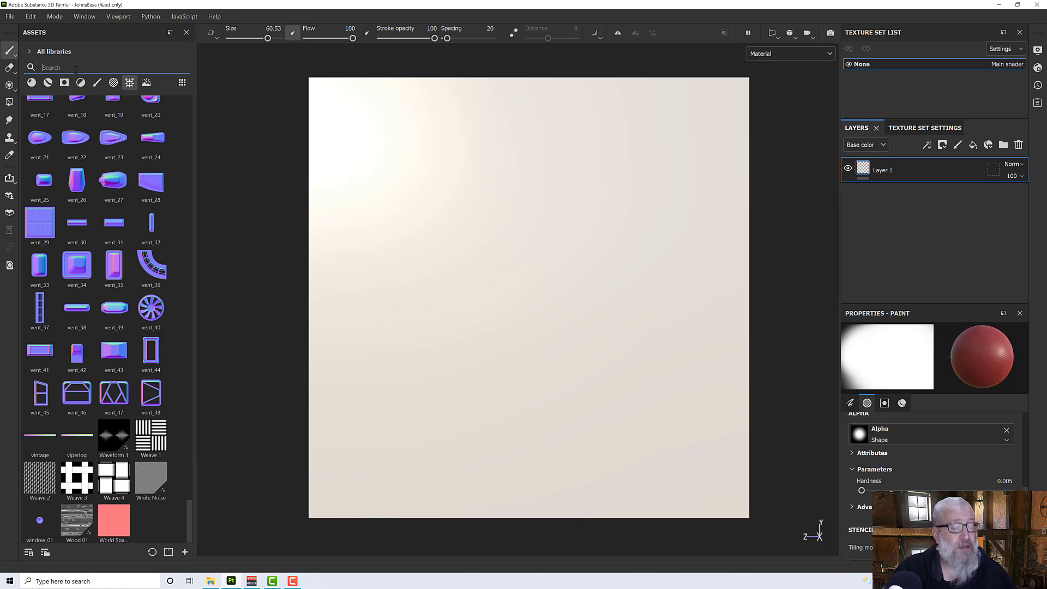
type("fuga")
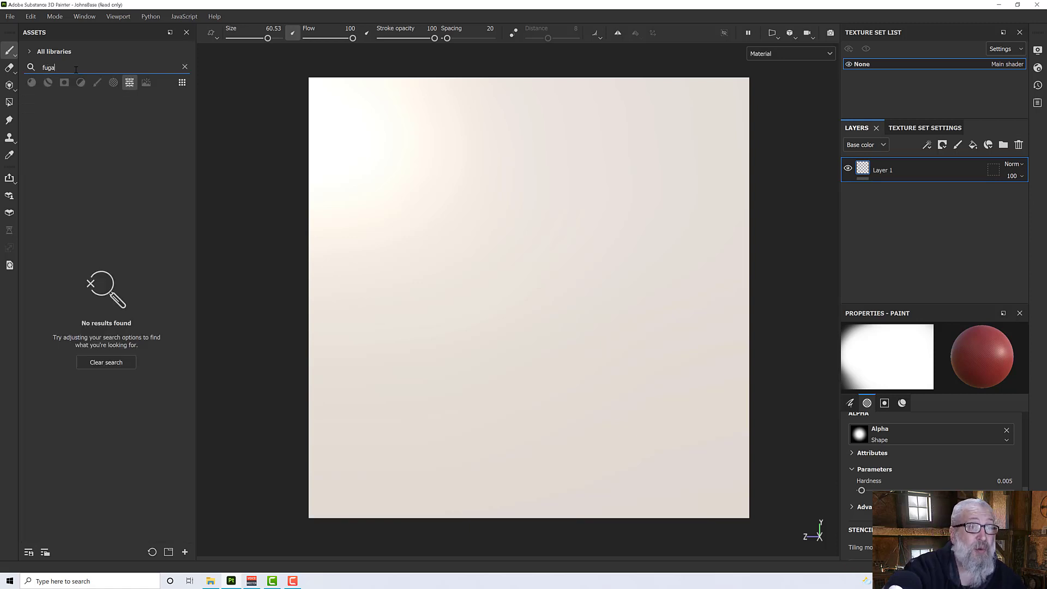
key("BackSpace")
key("BackSpace")
key("BackSpace")
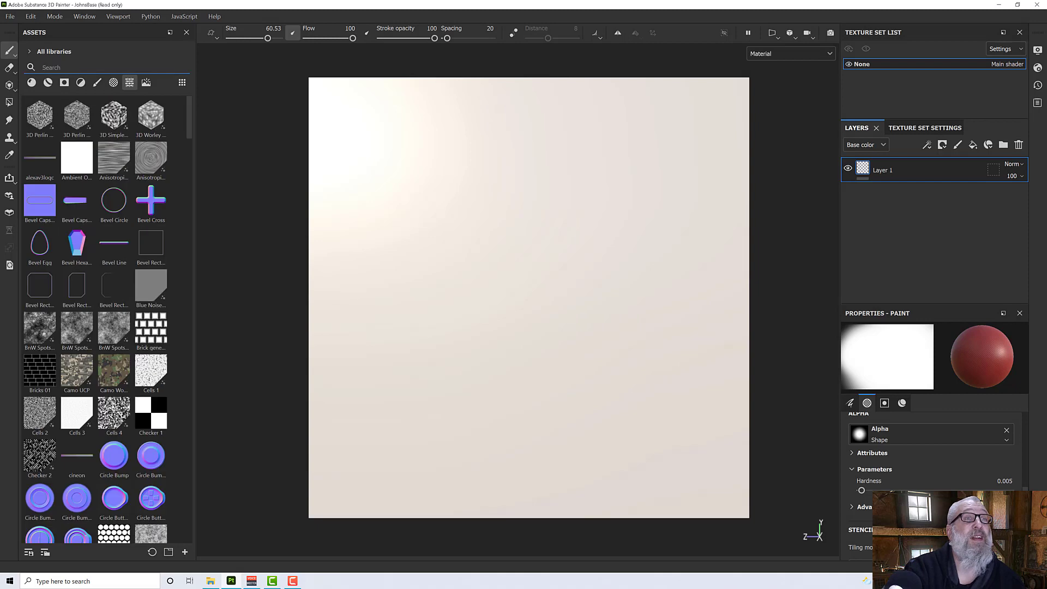
Step: Import Fugazi.png from the Stencil folder as a texture into the current session
left_click(210, 582)
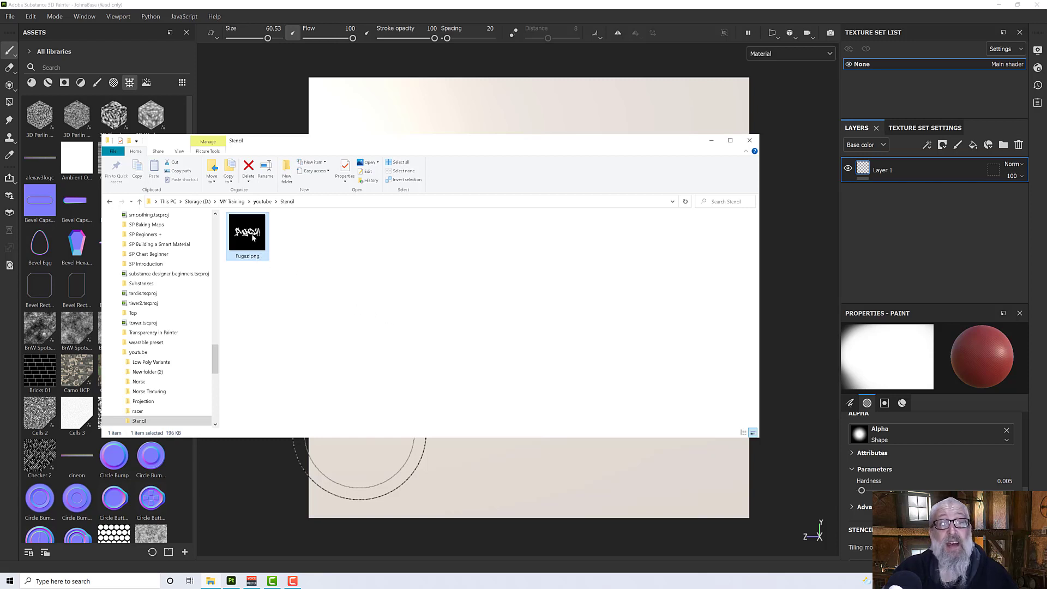
left_click_drag(253, 236, 72, 315)
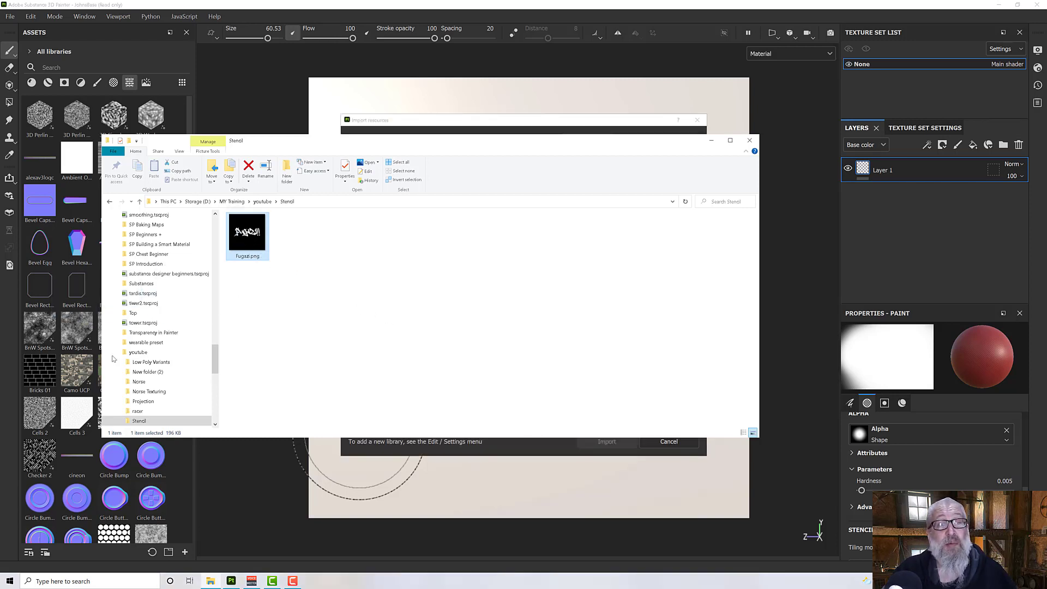
left_click(712, 142)
left_click(657, 176)
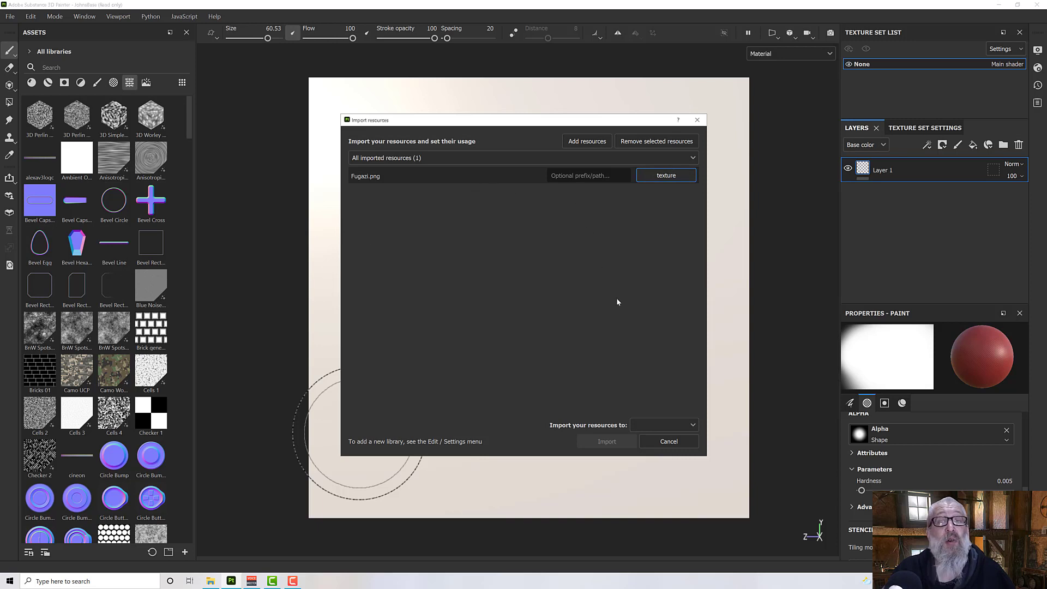
left_click(645, 426)
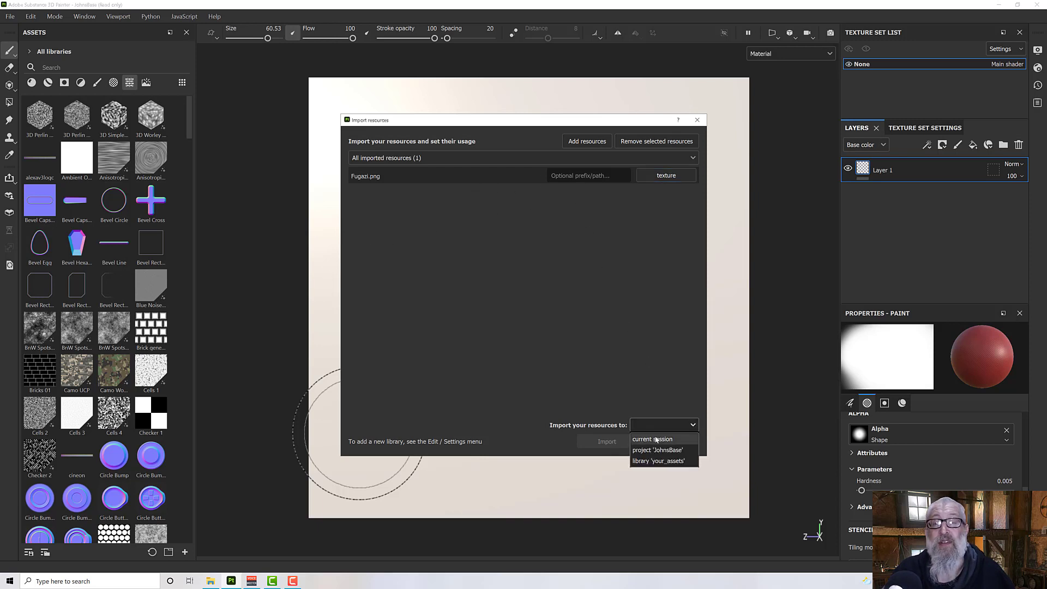
left_click(636, 437)
left_click(625, 442)
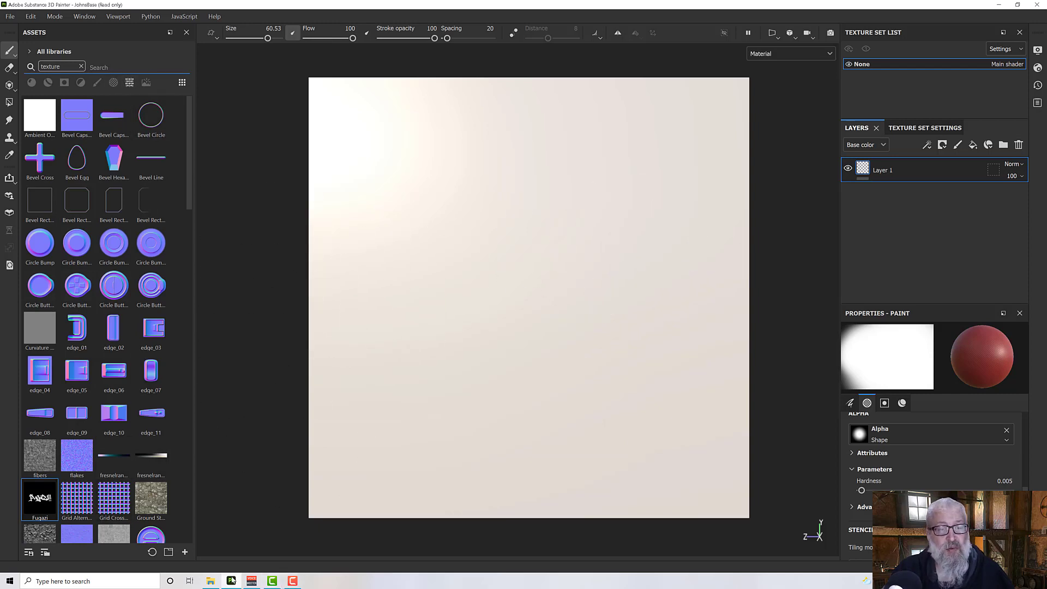
Step: Import Fugazi.png from the Stencil folder again, as an alpha, into the current session
left_click(214, 581)
left_click_drag(265, 240, 75, 268)
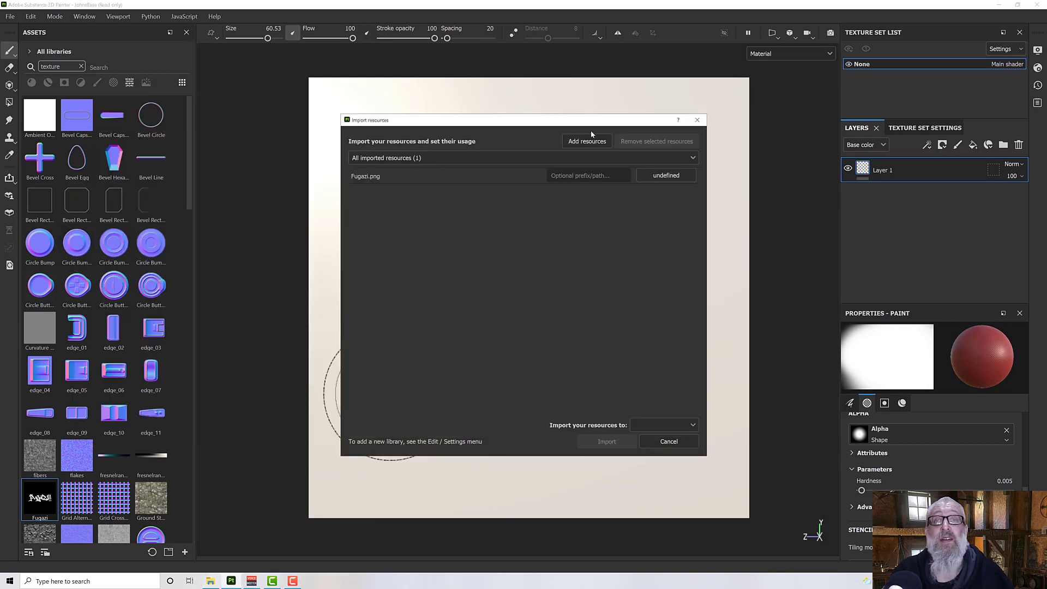
left_click(665, 175)
left_click(674, 187)
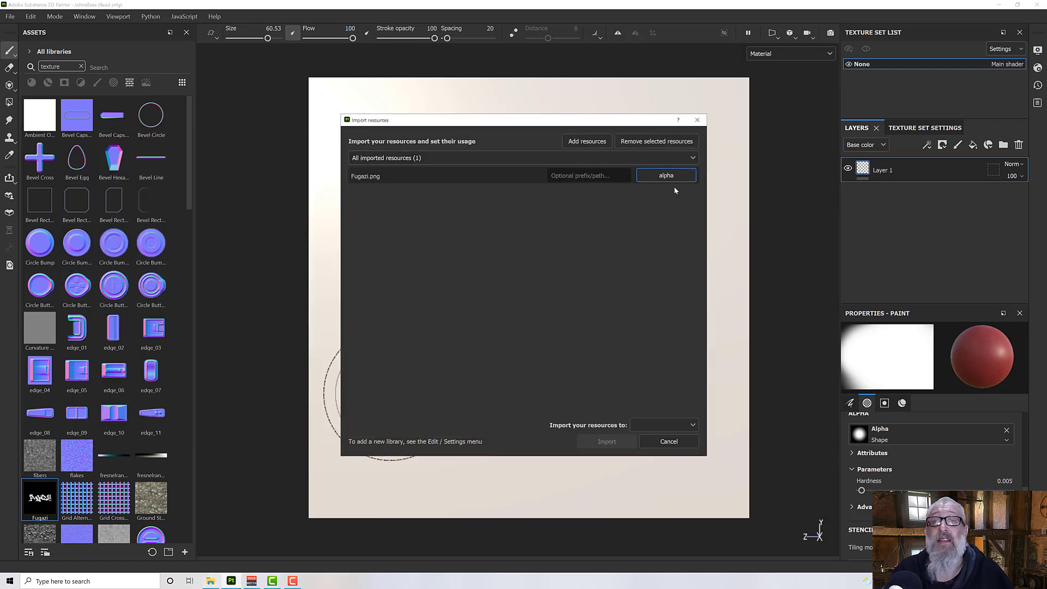
left_click(654, 425)
left_click(654, 449)
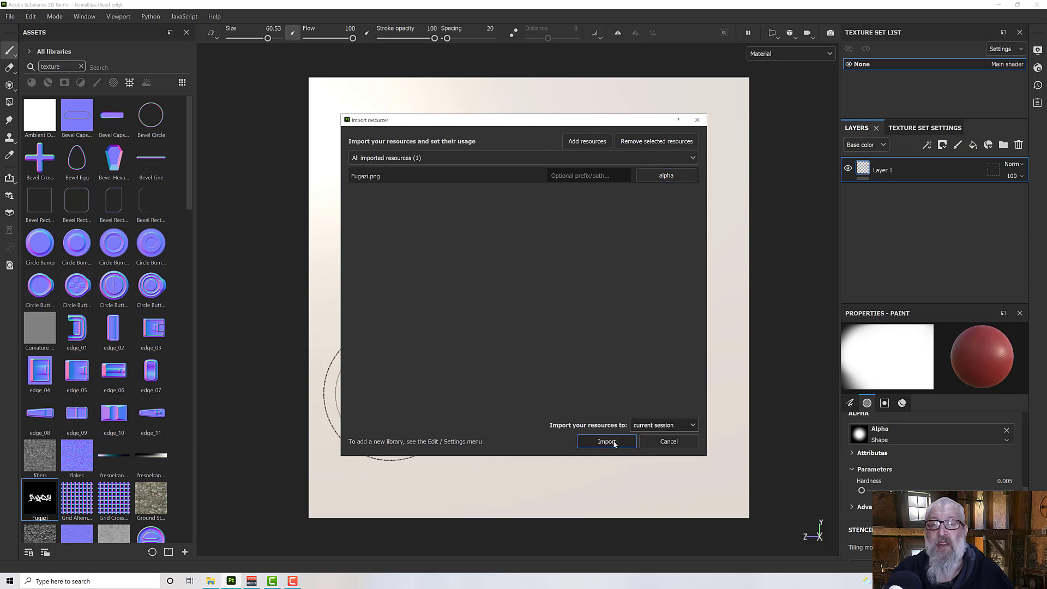
left_click(605, 441)
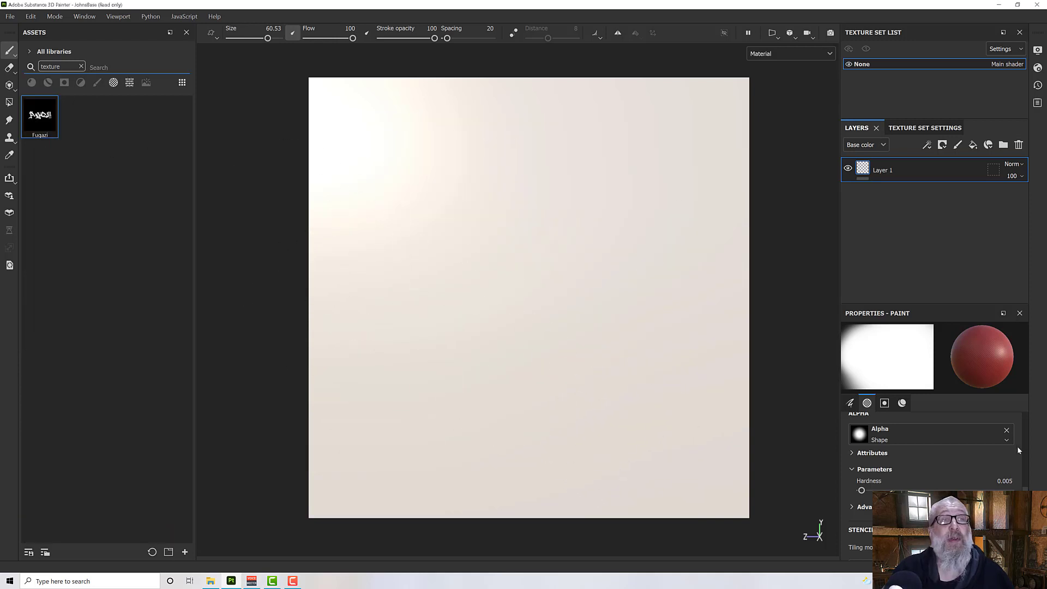
Step: Assign the Fugazi alpha to the brush, enlarge the brush to size 100 and tilt it so the lettering slopes upward
scroll(912, 470, "up", 2)
scroll(912, 469, "down", 2)
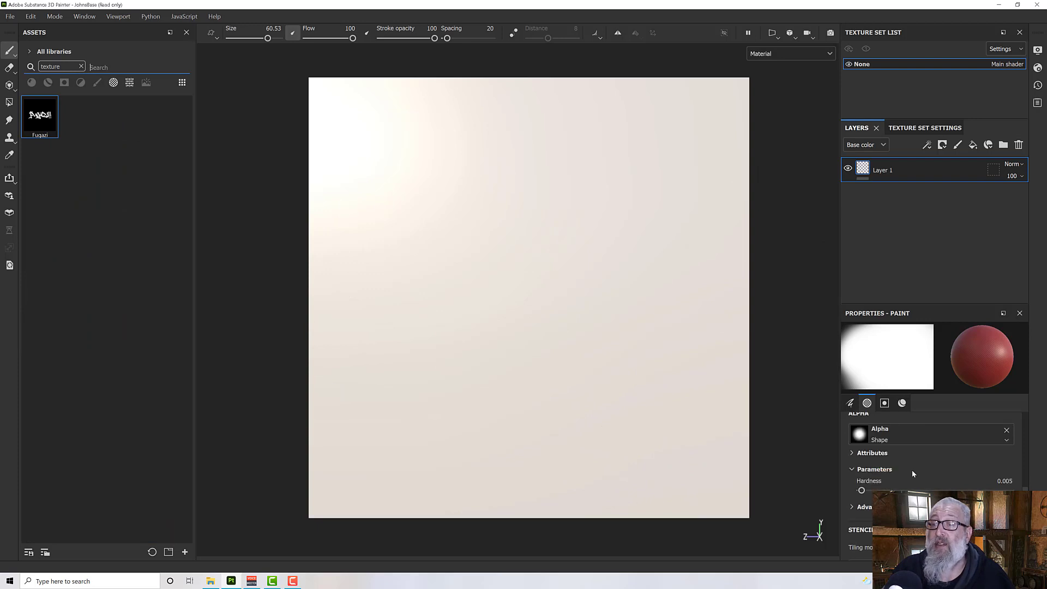
left_click(44, 124)
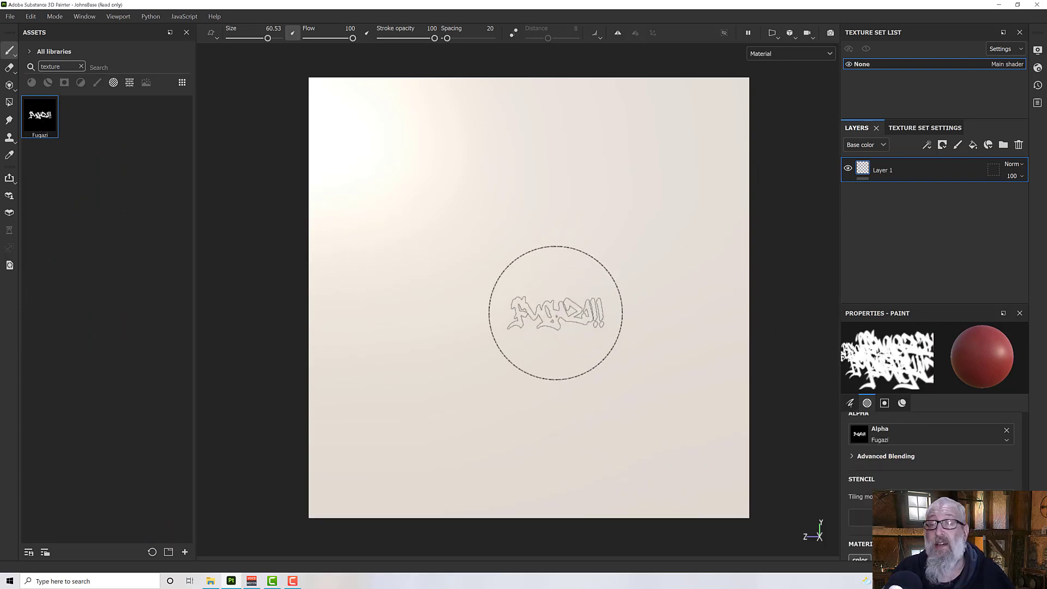
right_click_drag(516, 286, 559, 285, "ctrl")
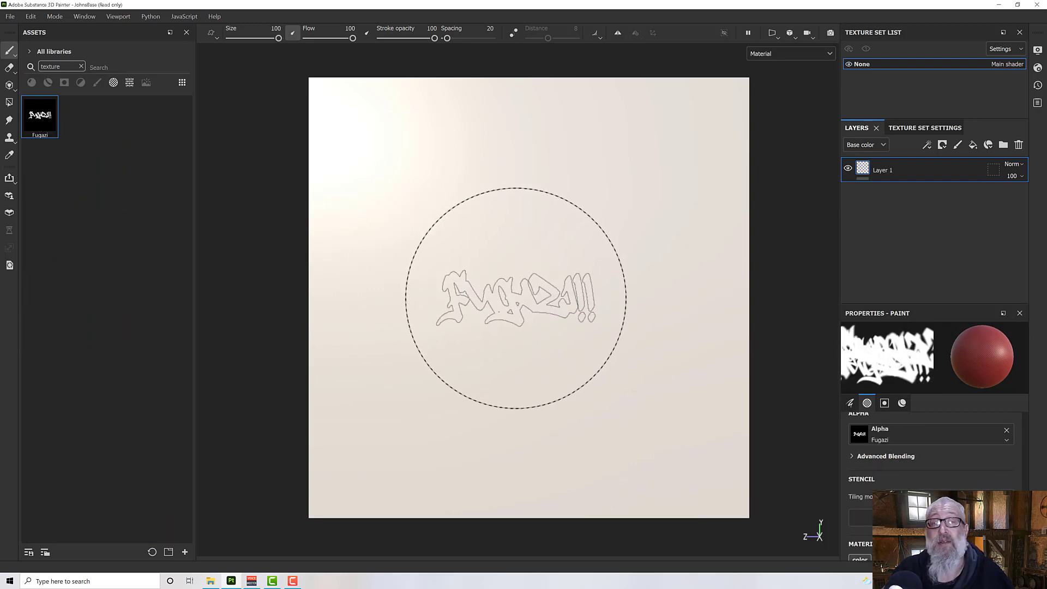
left_click_drag(517, 286, 516, 251, "ctrl")
Step: Stamp the Fugazi alpha in red near the plane's centre, examine it up close and undo the stamp
left_click(517, 285)
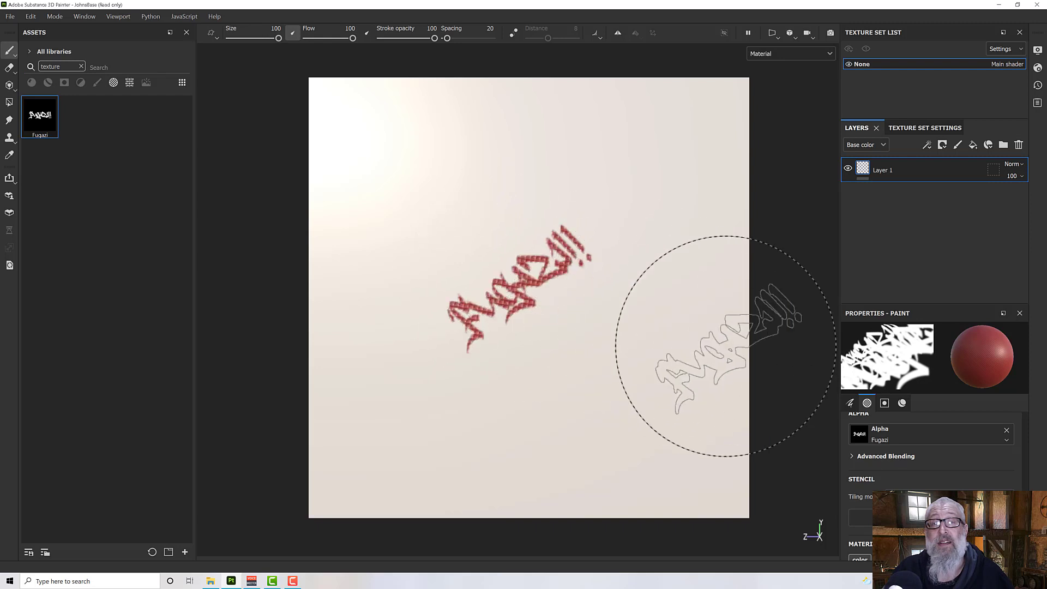
scroll(631, 386, "up", 3)
scroll(611, 358, "up", 1)
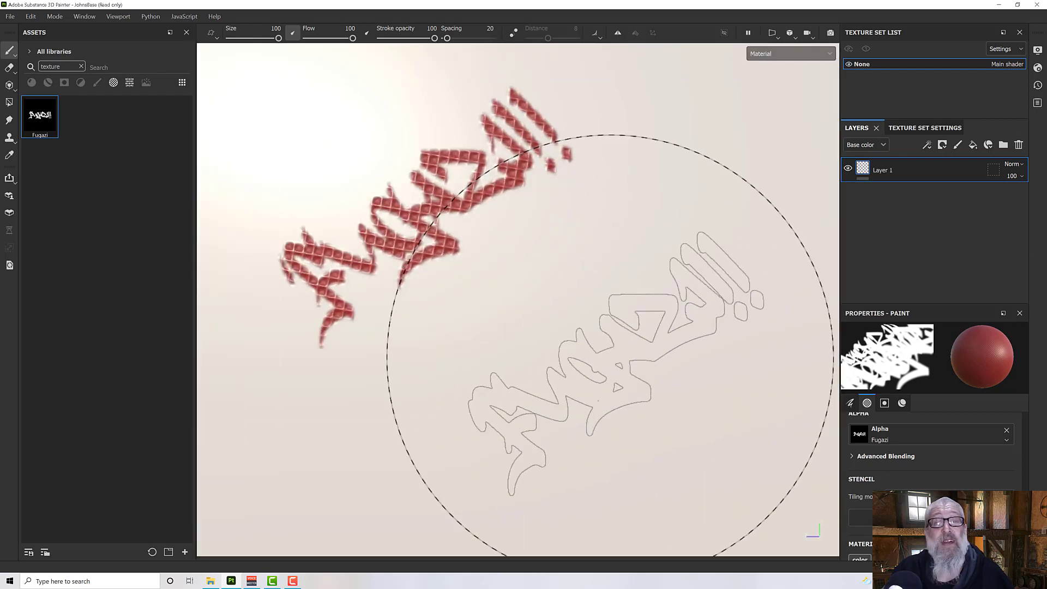
key("ctrl")
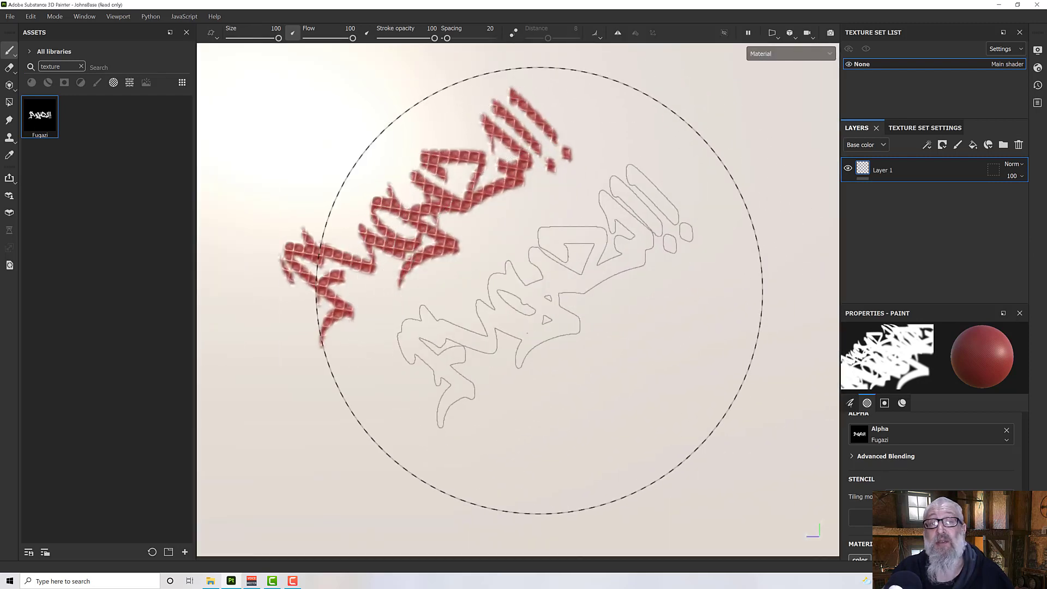
scroll(540, 291, "down", 2)
key("ctrl+z")
Step: Remove the texture filter from the asset search and assign the Cells 4 texture as the brush's stencil
left_click(885, 403)
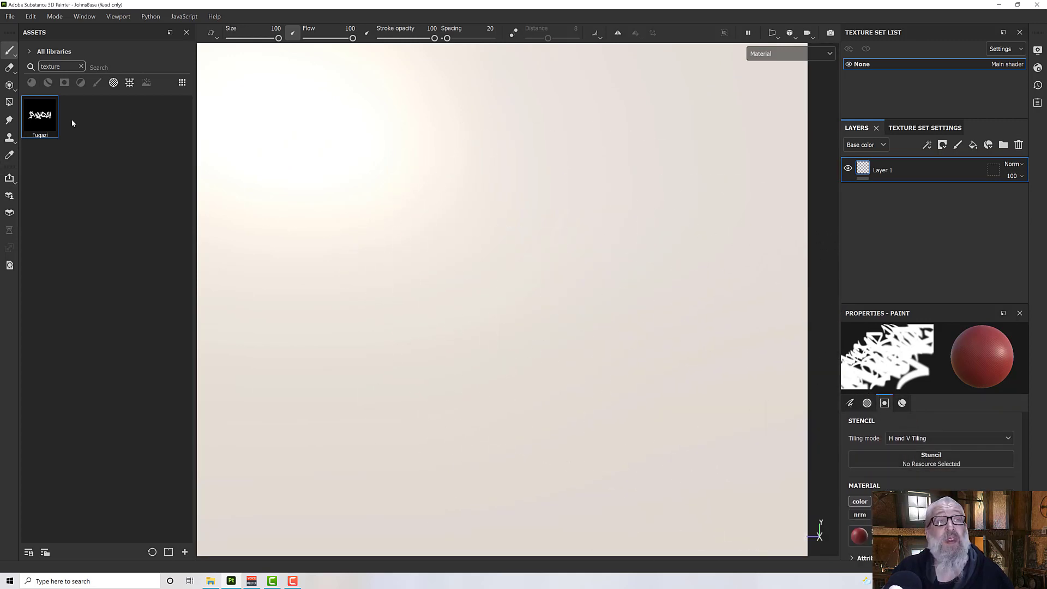
left_click(130, 83)
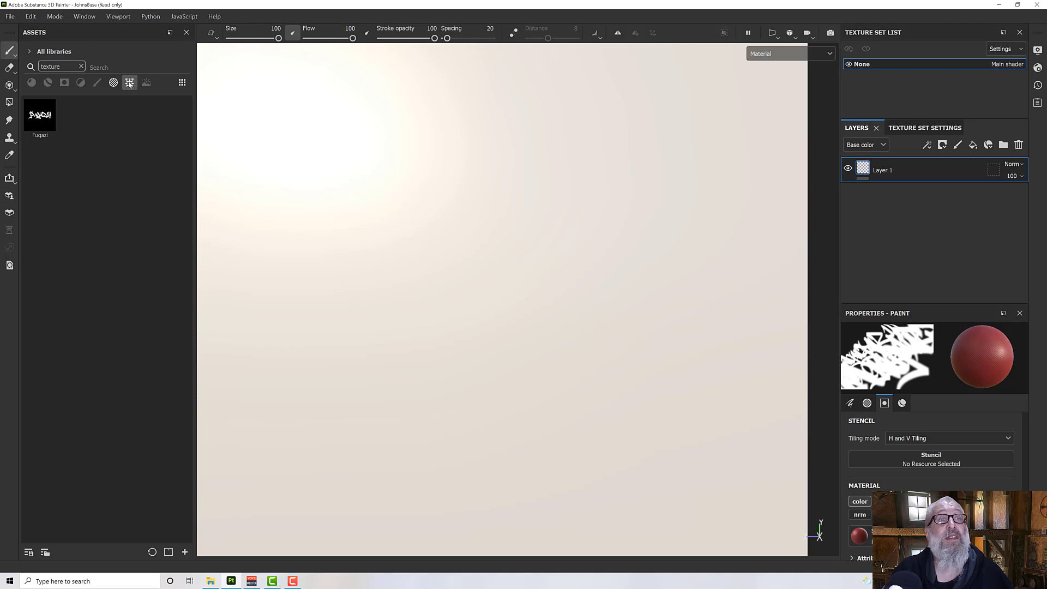
left_click(79, 66)
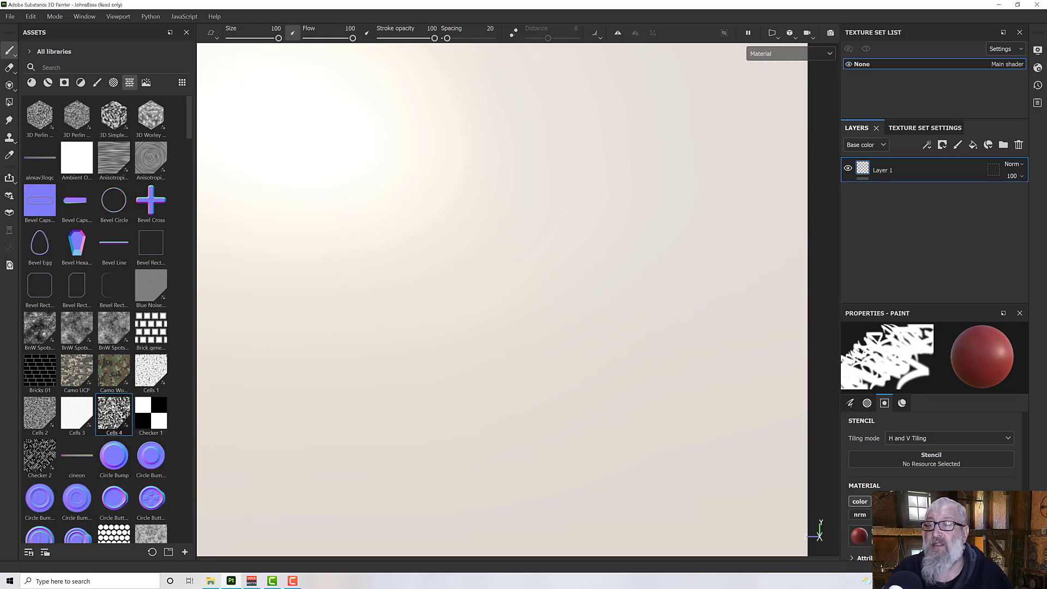
left_click_drag(918, 468, 928, 461)
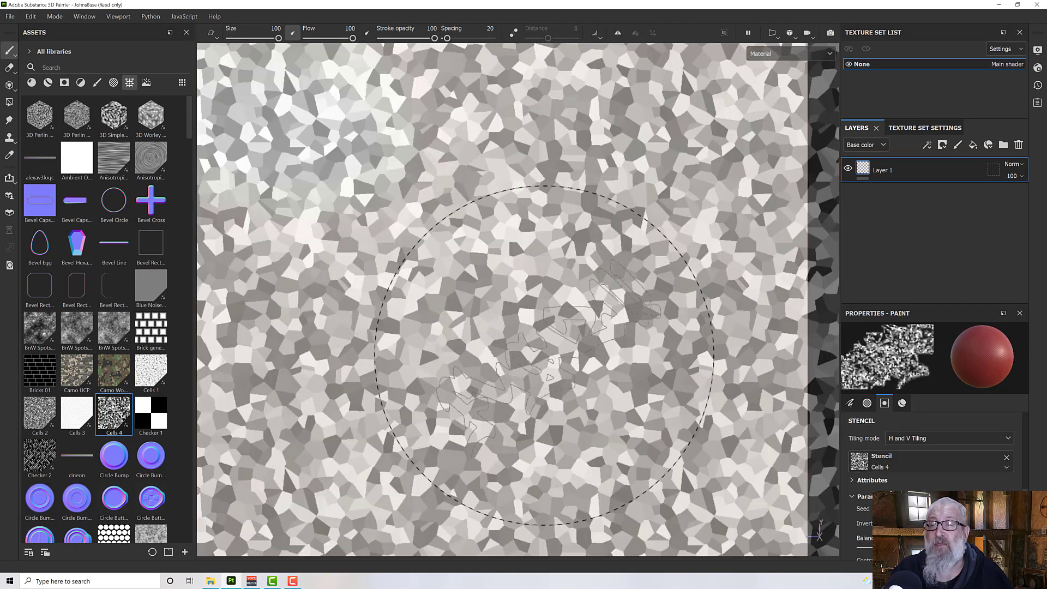
Step: Scale the Cells 4 stencil down to a finer pattern and stamp the Fugazi alpha through it near the plane's centre
key("s")
mouse_move(545, 356)
right_mouse_down()
mouse_move(507, 230)
mouse_move(504, 276)
right_mouse_up()
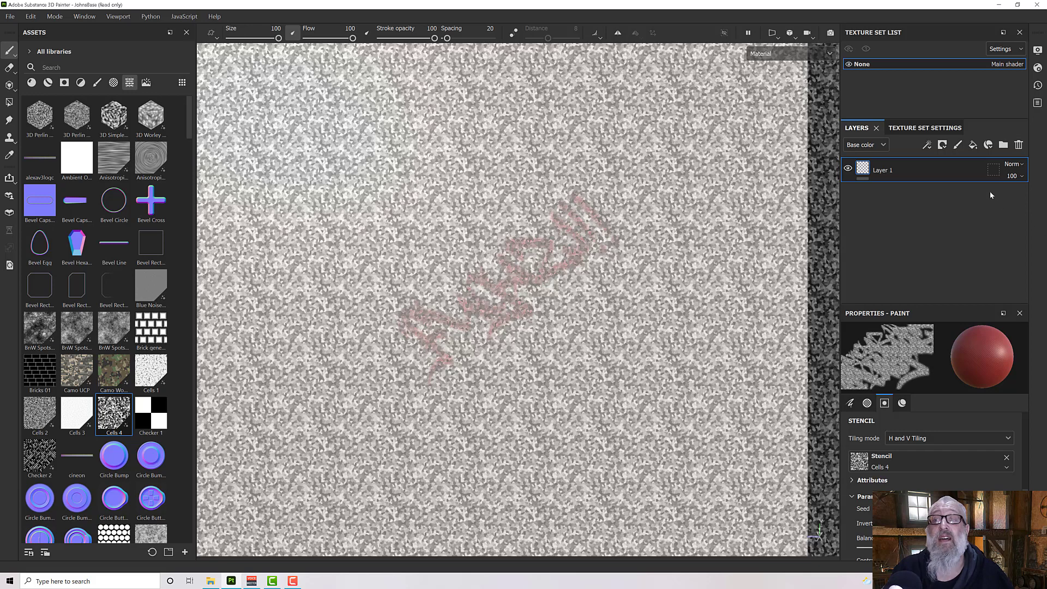
Step: Remove the Cells 4 stencil from the brush and examine the stamped Fugazi lettering up close
left_click(1007, 458)
scroll(540, 327, "up", 5)
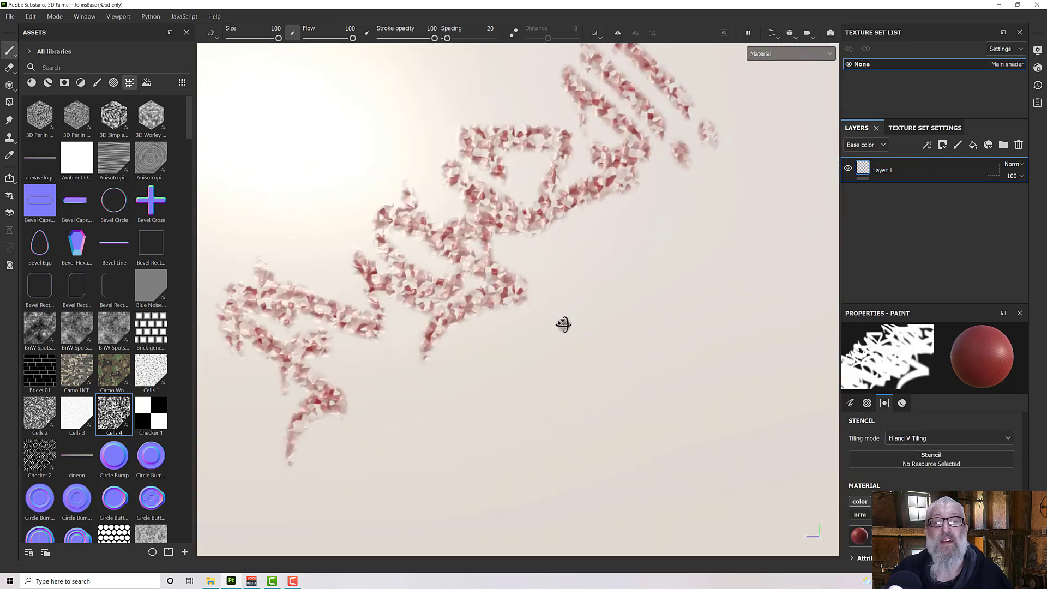
mouse_move(563, 324)
left_mouse_down("alt")
mouse_move(666, 248)
mouse_move(711, 321)
mouse_move(589, 313)
mouse_move(436, 342)
mouse_move(388, 330)
mouse_move(353, 351)
mouse_move(521, 370)
mouse_move(573, 331)
left_mouse_up("alt")
scroll(558, 341, "down", 2)
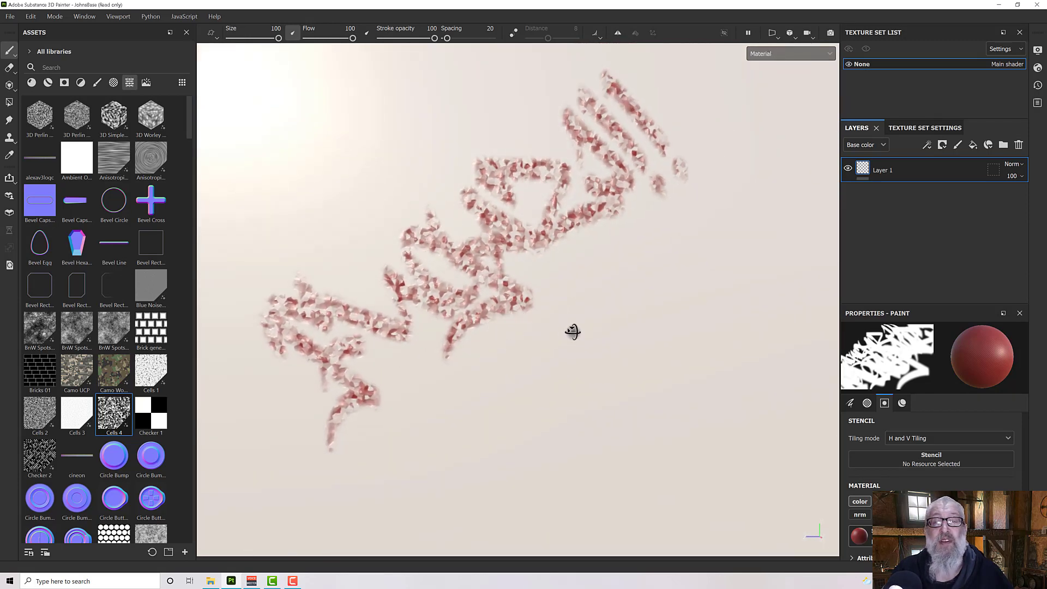
Step: Undo the red Fugazi stamp and load the Brass Pure material onto the brush
key("ctrl+z")
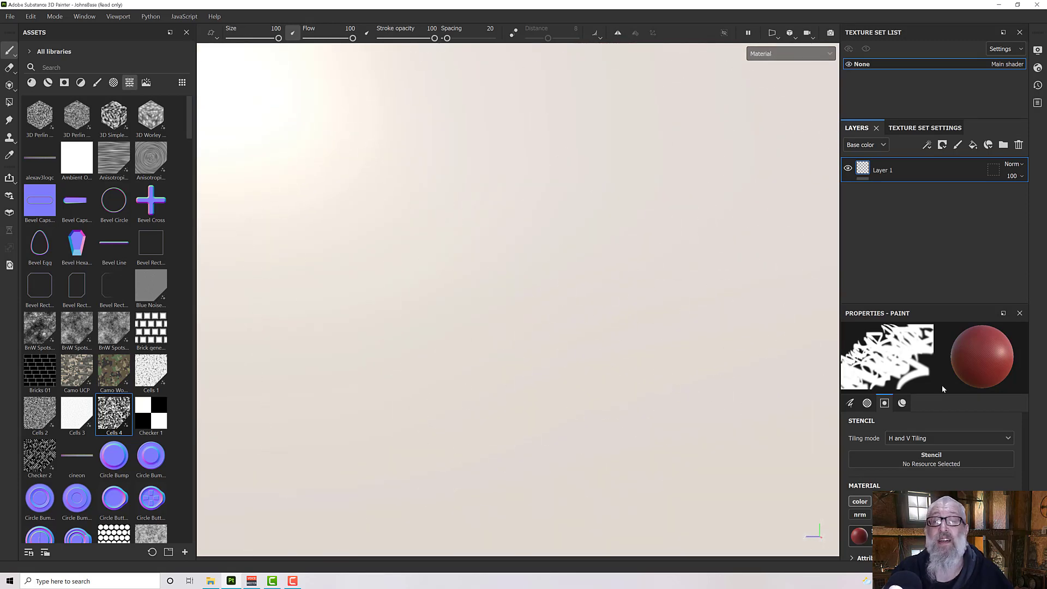
left_click(31, 82)
left_click(76, 158)
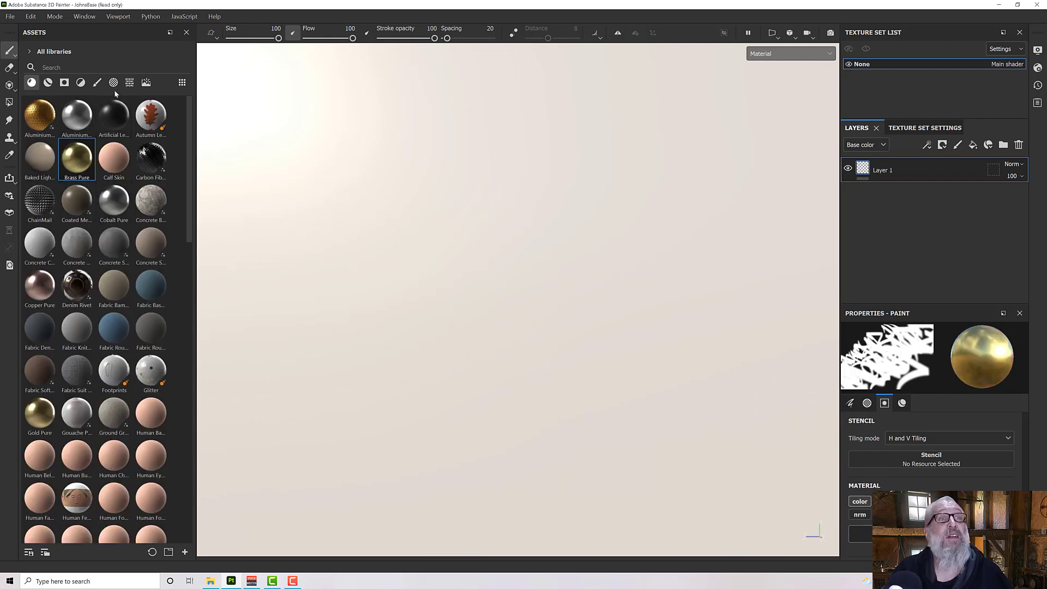
Step: Find the Fractal Sum 3 texture in the texture library and assign it as the brush's stencil
left_click(129, 82)
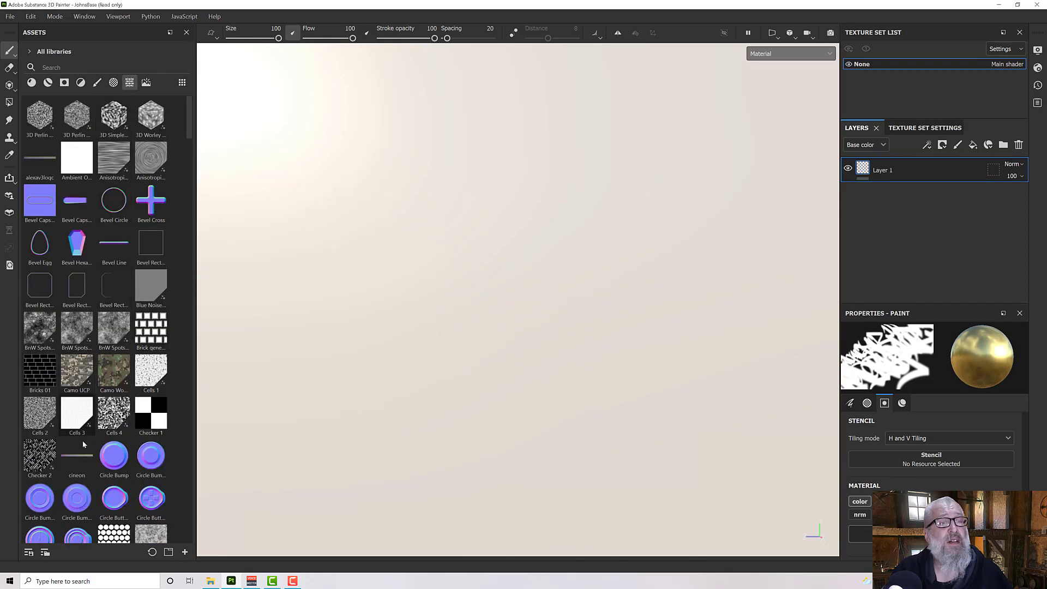
scroll(103, 243, "down", 5)
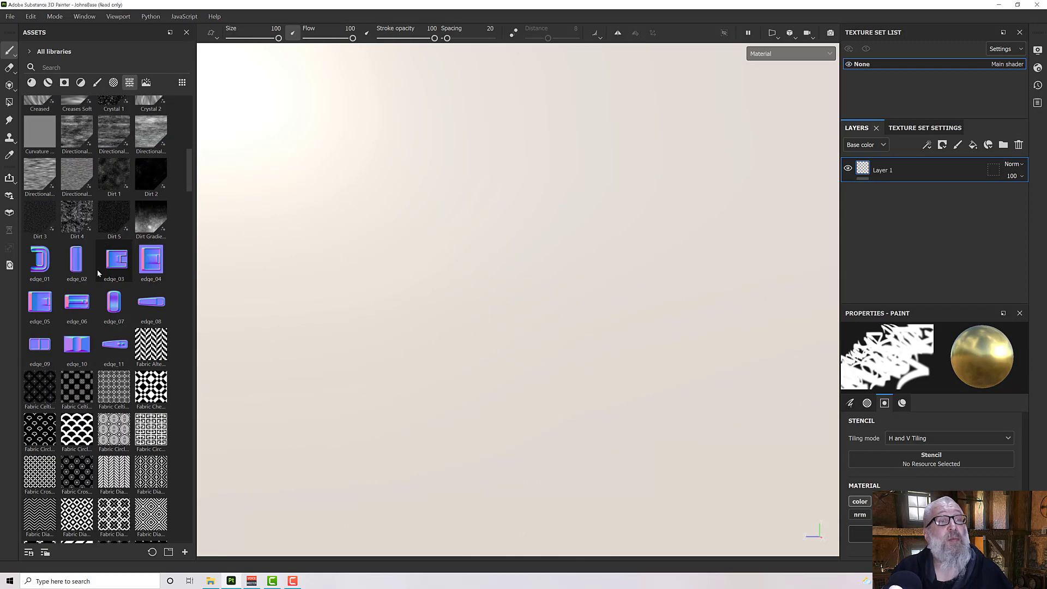
scroll(97, 268, "down", 2)
scroll(96, 266, "down", 2)
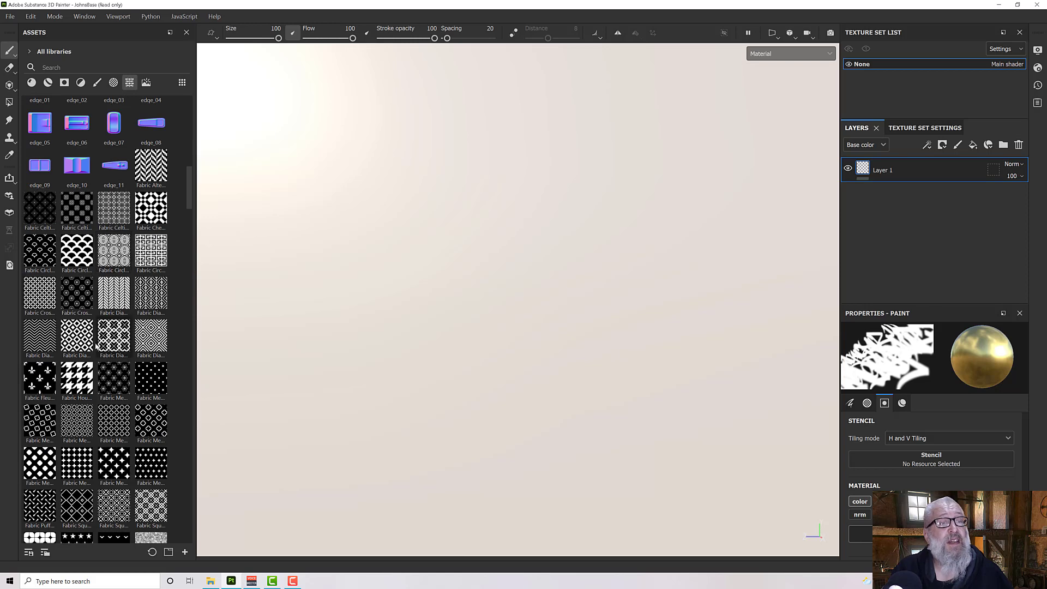
scroll(96, 300, "down", 8)
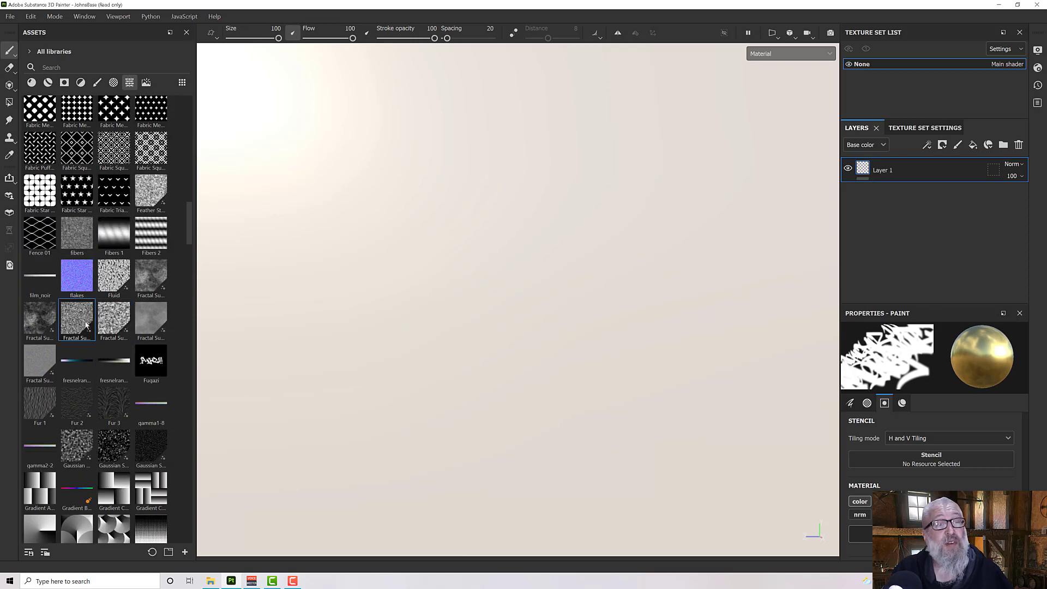
mouse_move(78, 321)
left_mouse_down()
mouse_move(402, 412)
mouse_move(915, 462)
left_mouse_up()
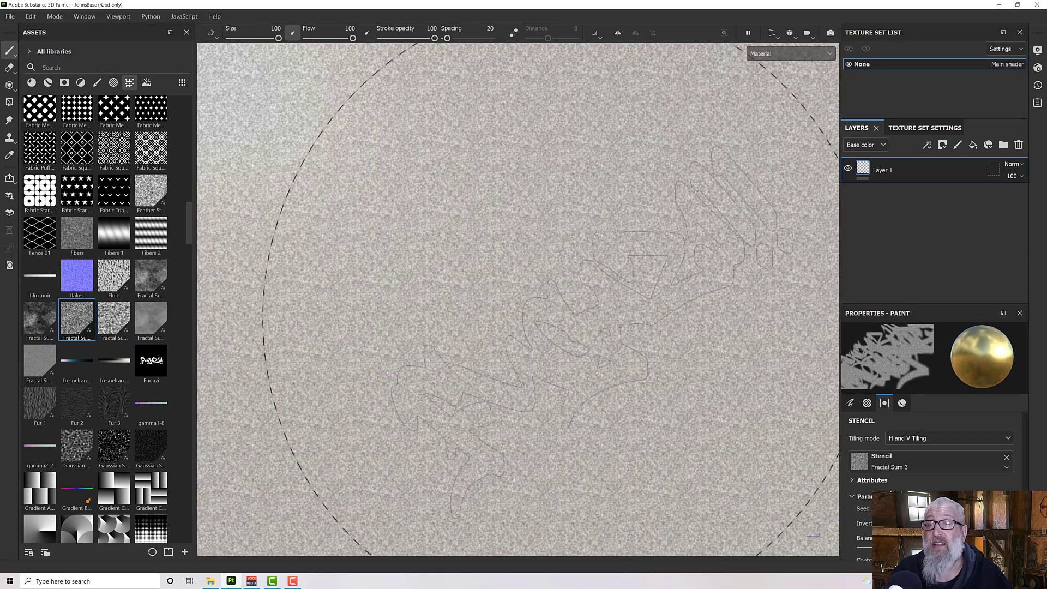
Step: Stamp the Fugazi alpha in brass through the Fractal Sum 3 stencil near the plane's centre, and remove the stencil to examine the lettering
left_click(528, 293)
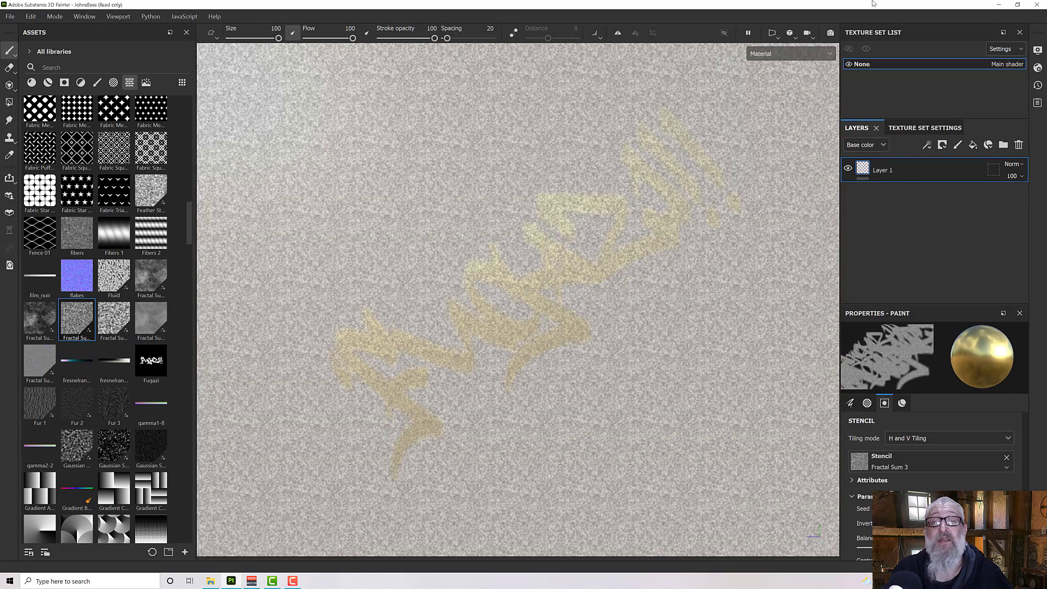
left_click(1007, 454)
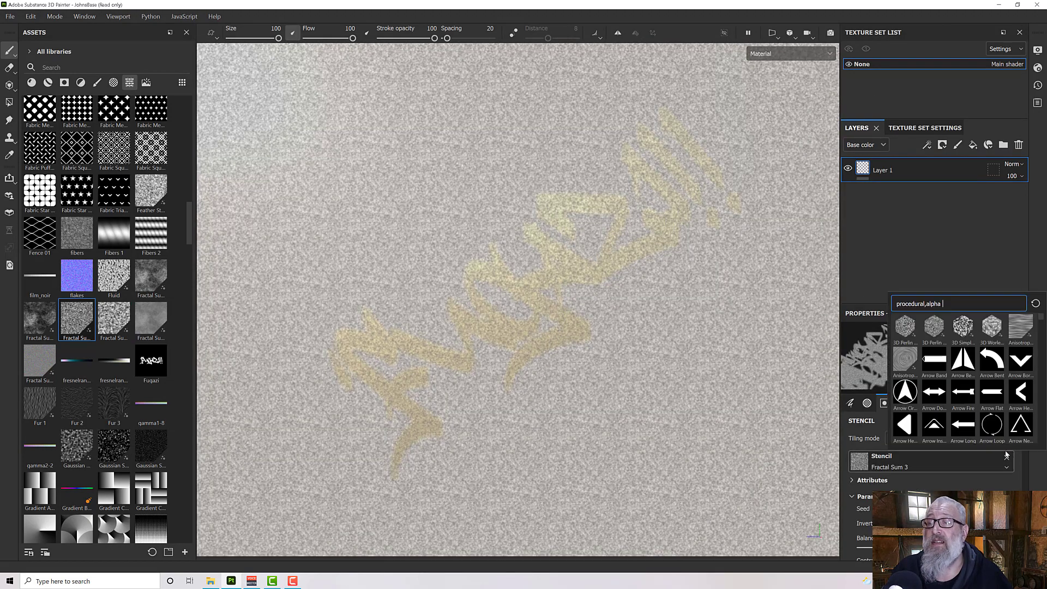
left_click(1006, 455)
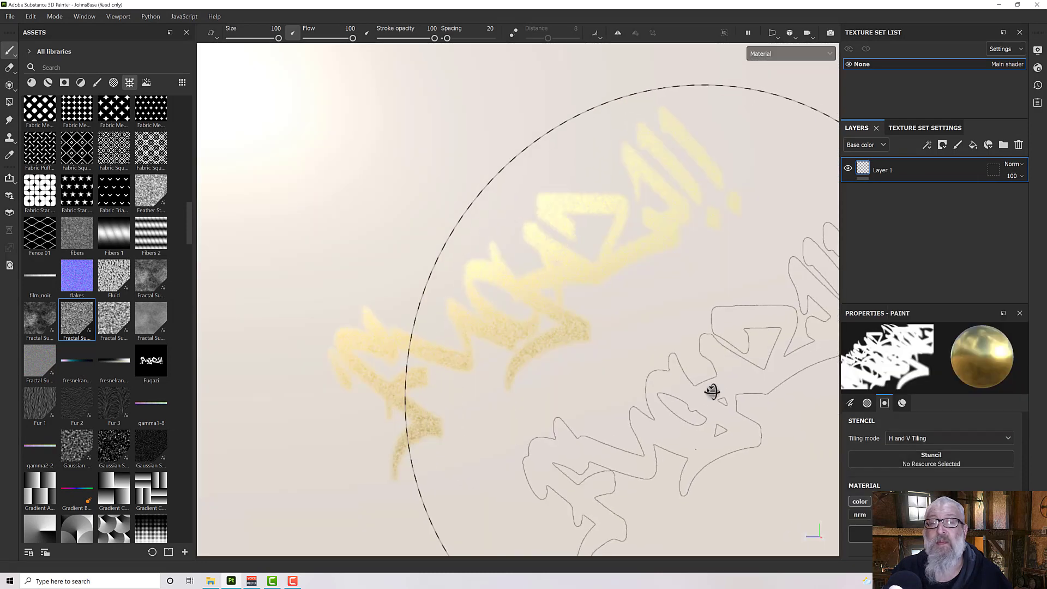
mouse_move(788, 380)
left_mouse_down("alt")
mouse_move(816, 394)
mouse_move(814, 403)
mouse_move(817, 388)
left_mouse_up("alt")
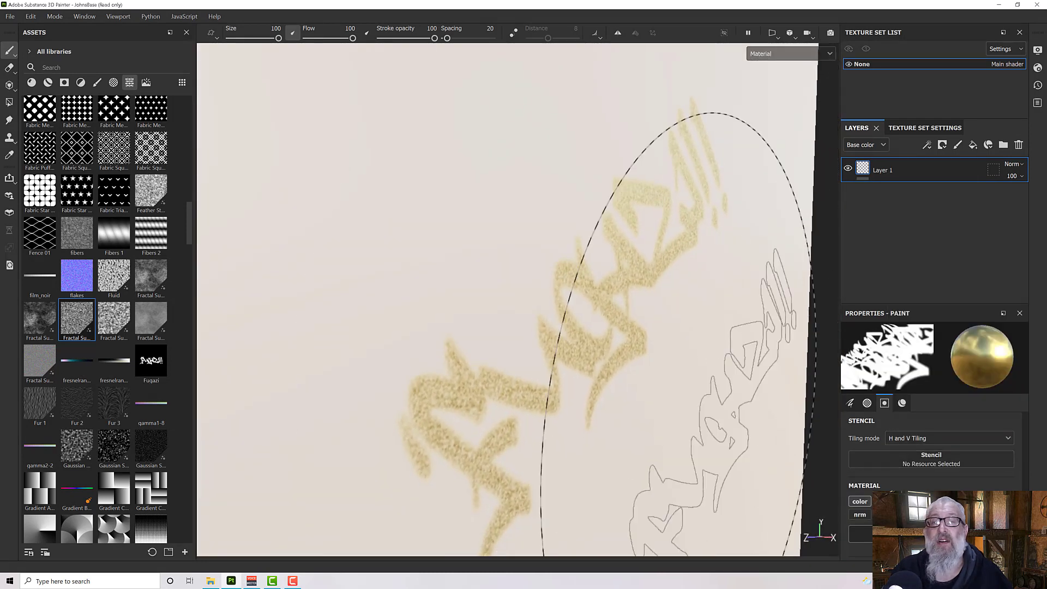
scroll(623, 507, "up", 2)
scroll(623, 507, "up", 1)
scroll(623, 506, "down", 3)
mouse_move(623, 507)
left_mouse_down("alt")
mouse_move(581, 362)
mouse_move(523, 430)
mouse_move(510, 424)
mouse_move(559, 437)
mouse_move(568, 431)
mouse_move(555, 403)
mouse_move(528, 379)
mouse_move(629, 363)
mouse_move(554, 367)
mouse_move(610, 374)
mouse_move(558, 368)
mouse_move(524, 341)
mouse_move(512, 306)
mouse_move(454, 276)
mouse_move(522, 334)
left_mouse_up("alt")
scroll(528, 379, "down", 2)
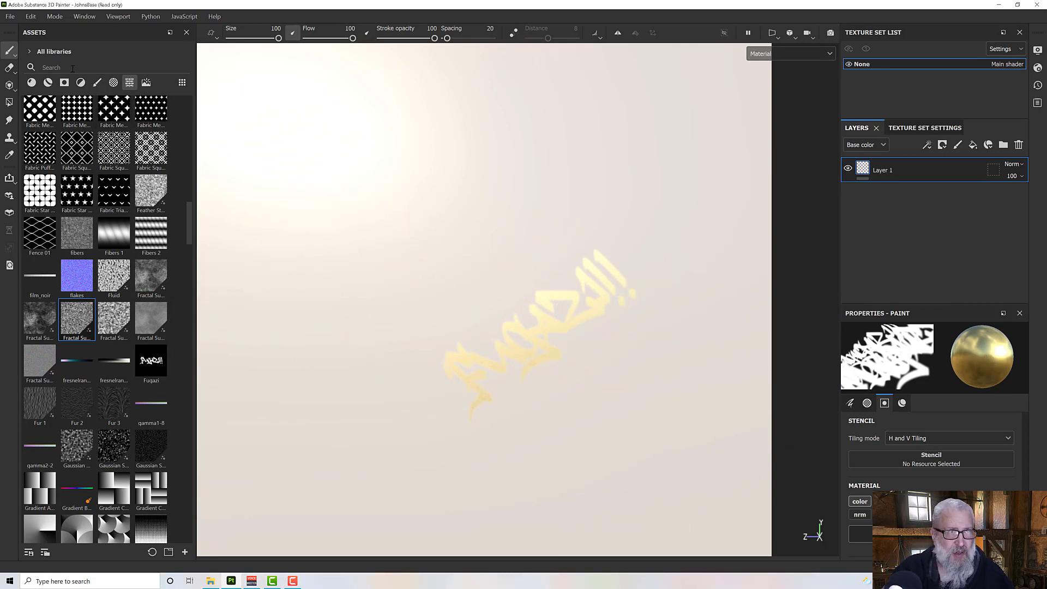
Step: Search the assets for "dynamic" and select the Spray Colored brush
type("dynamic")
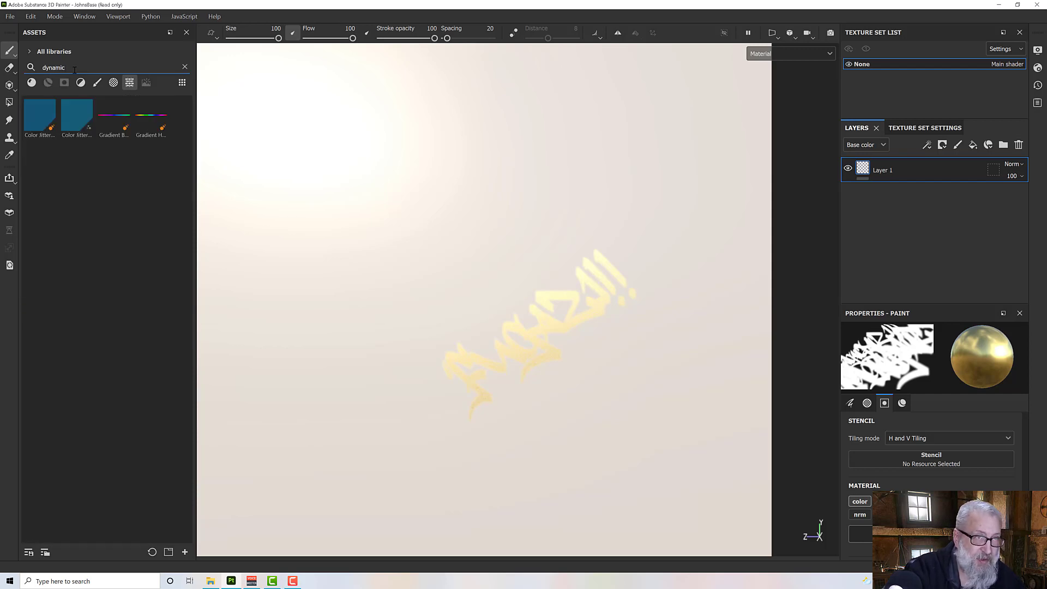
left_click(47, 84)
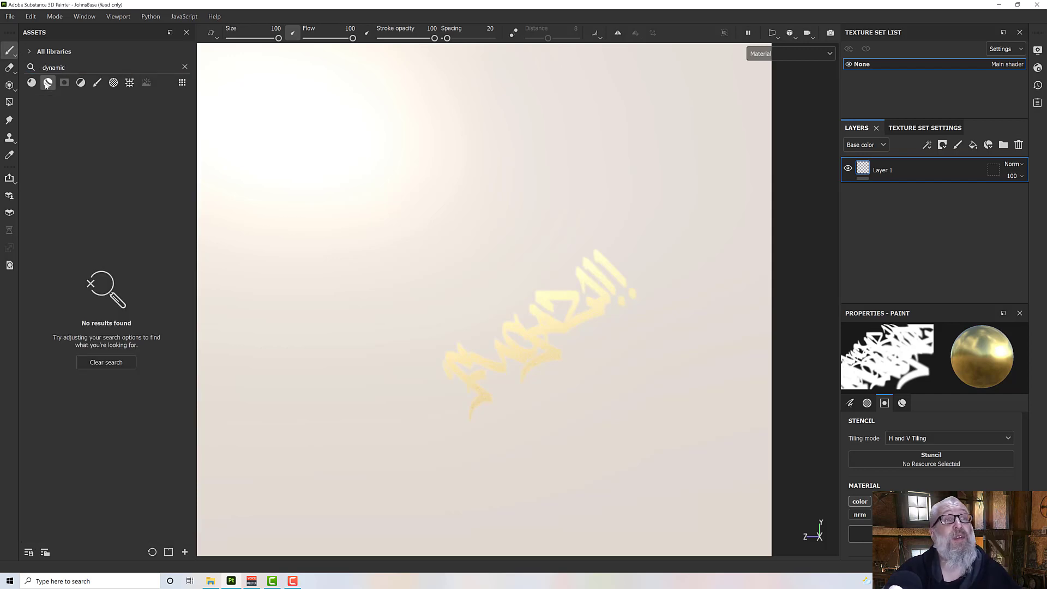
left_click(81, 83)
left_click(65, 83)
left_click(95, 82)
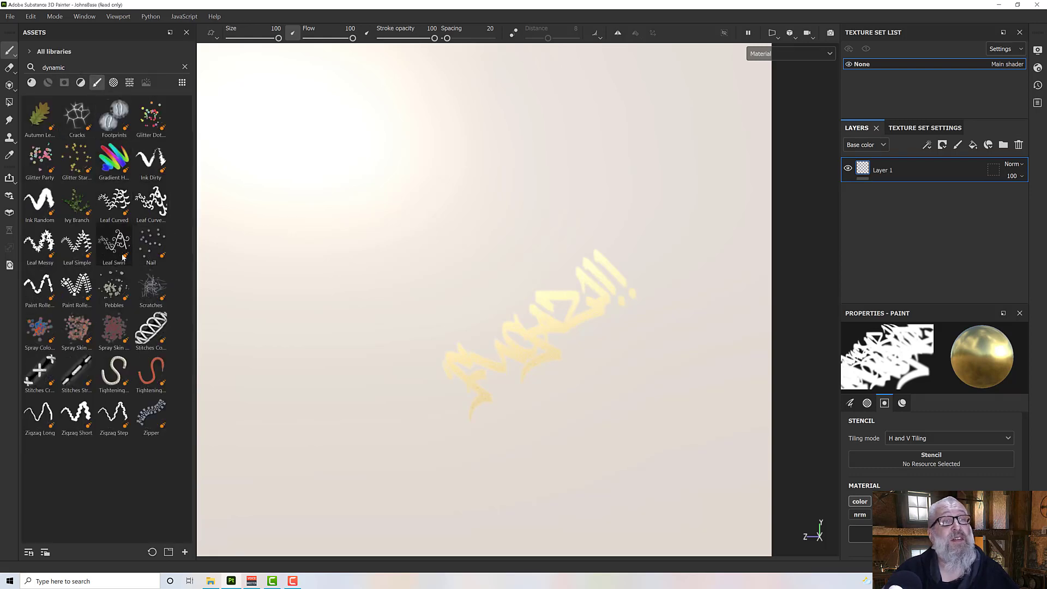
mouse_move(119, 168)
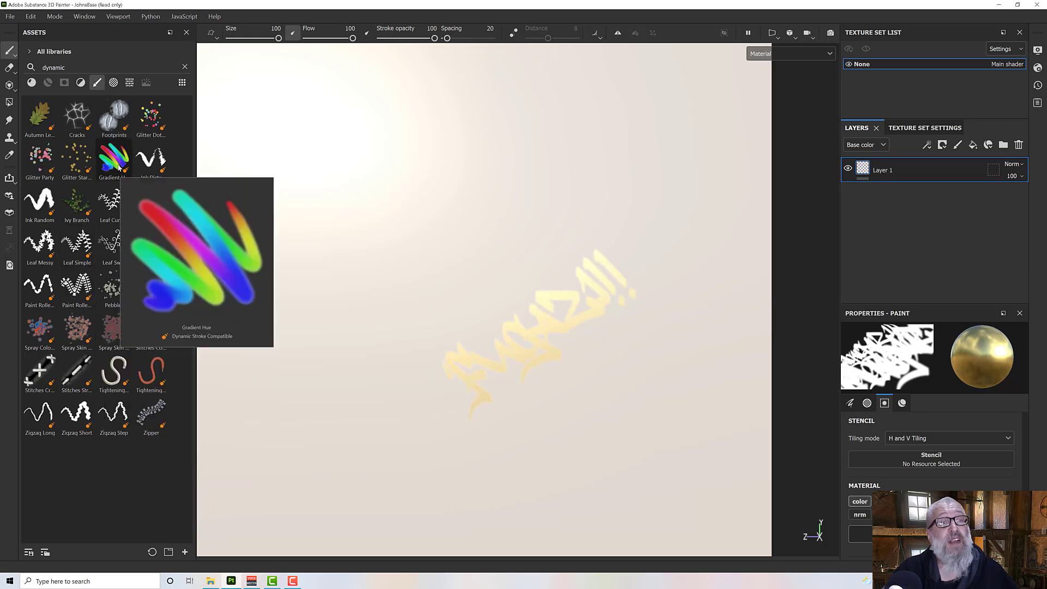
mouse_move(39, 340)
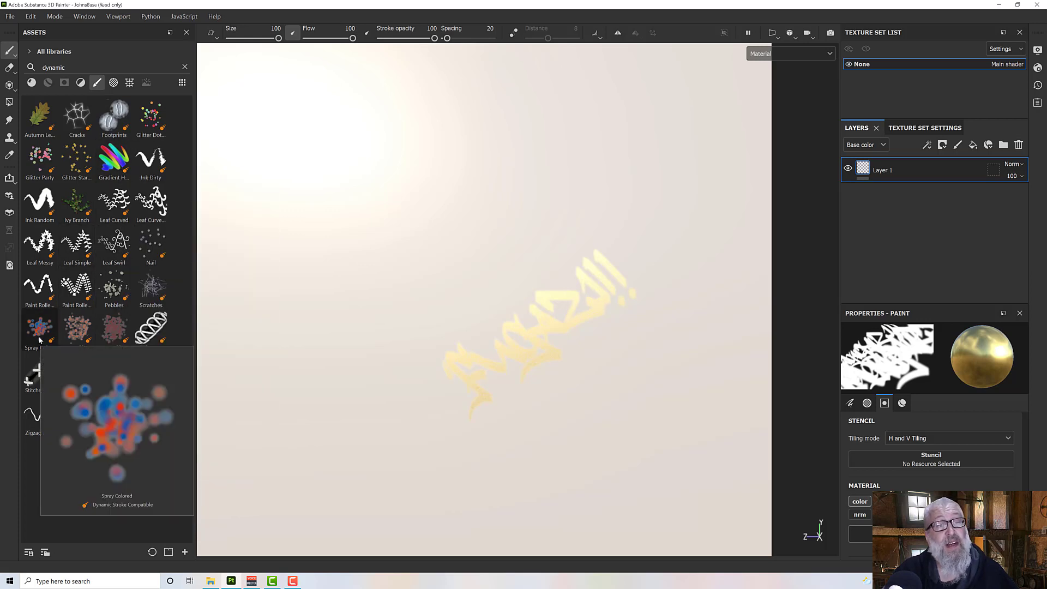
left_click(40, 340)
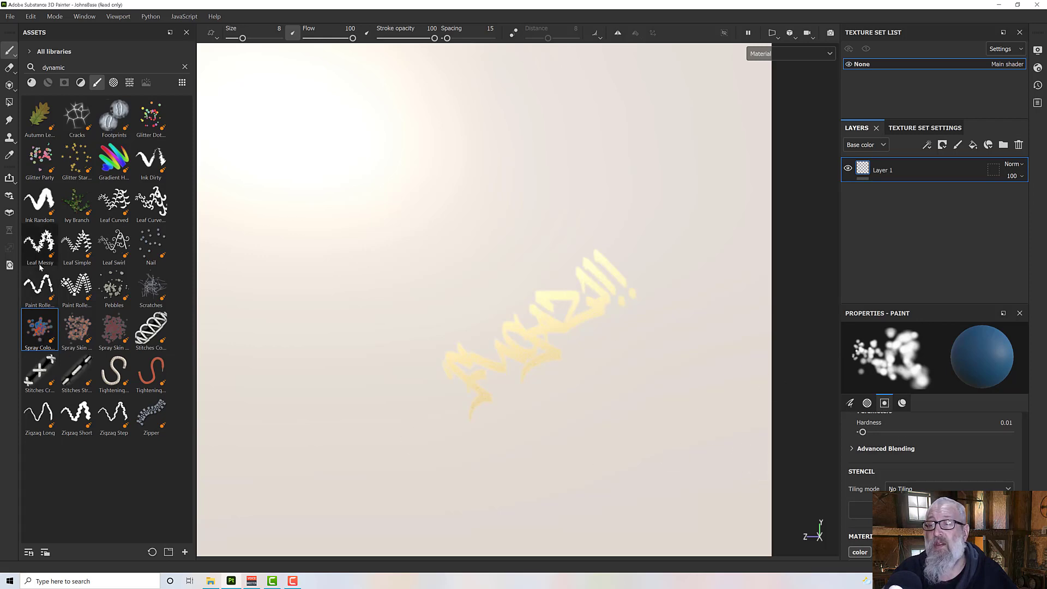
Step: Clear the asset search and assign the Fugazi texture as the Spray Colored brush's stencil
left_click(129, 82)
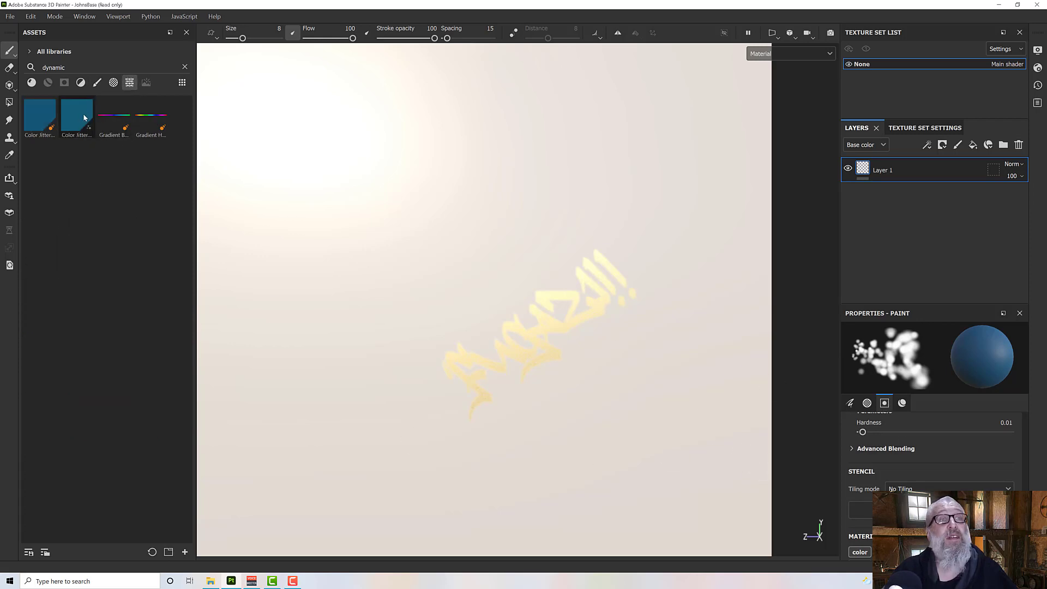
left_click(186, 67)
scroll(150, 367, "down", 2)
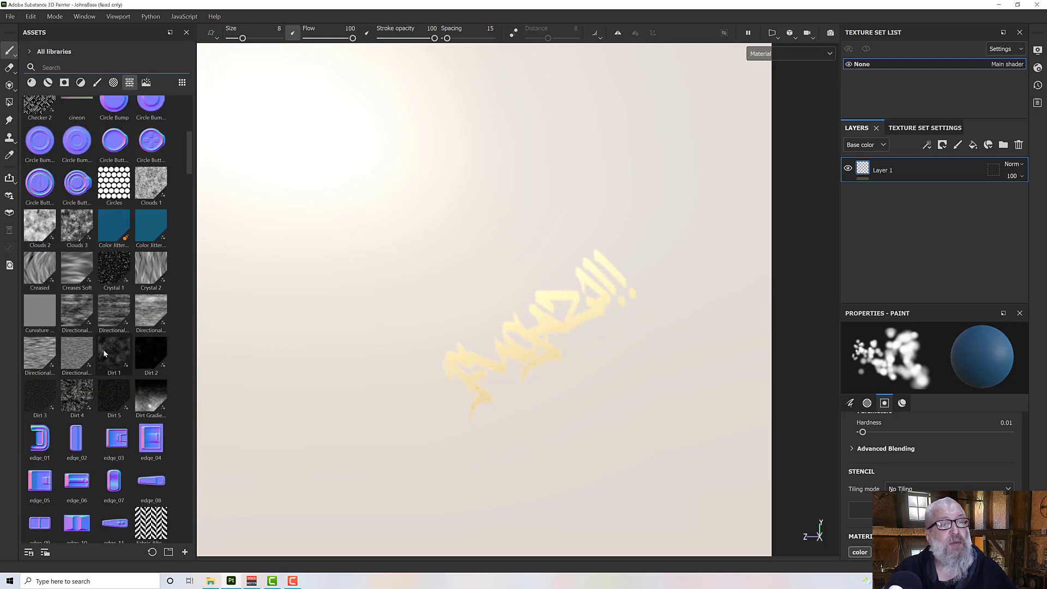
scroll(104, 352, "down", 10)
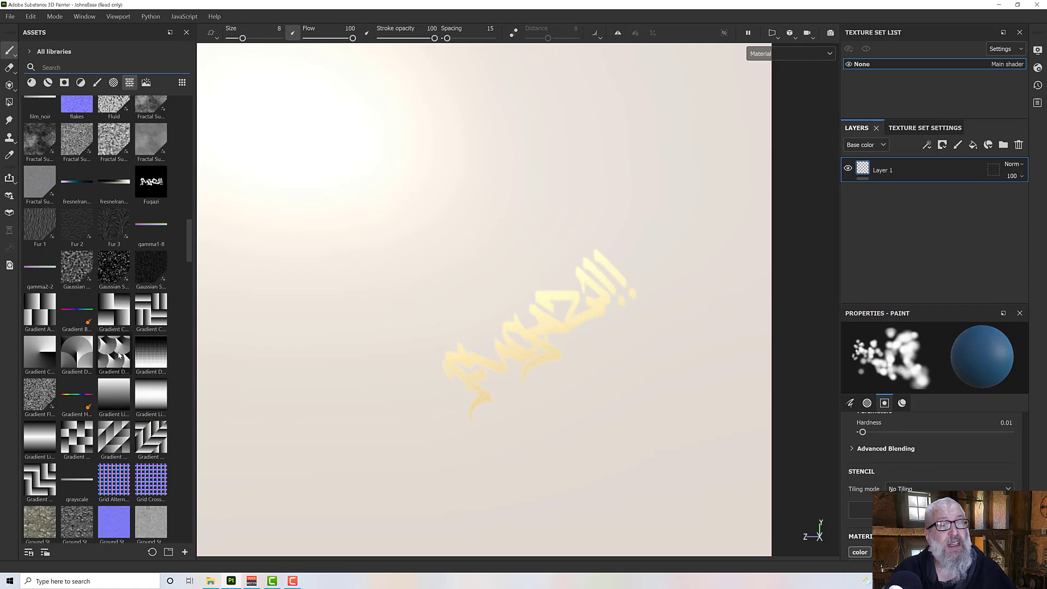
scroll(119, 357, "up", 2)
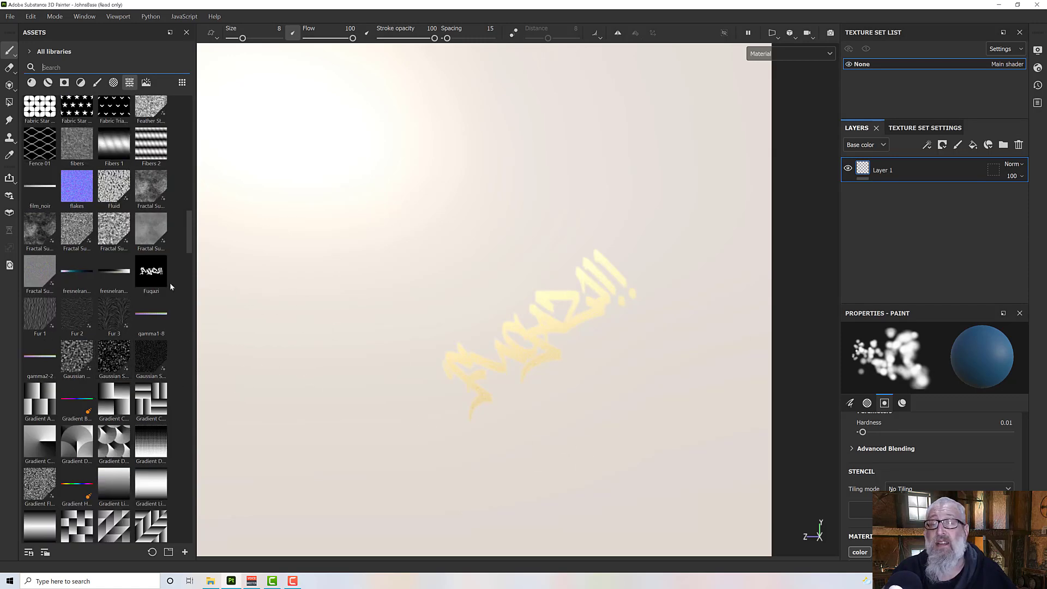
left_click(155, 275)
left_click_drag(151, 271, 928, 509)
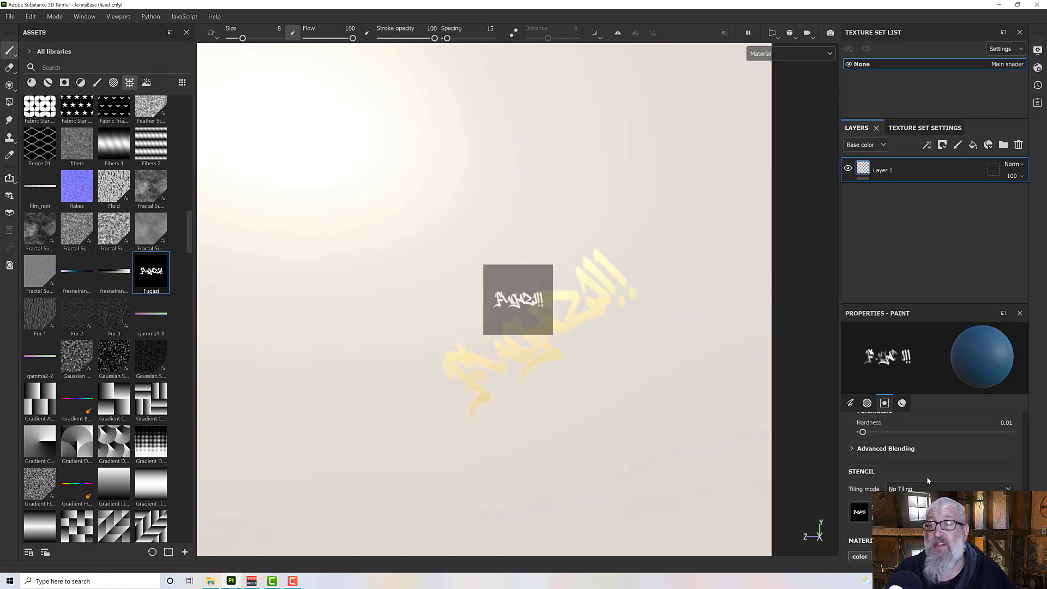
scroll(928, 476, "up", 5)
scroll(927, 476, "down", 1)
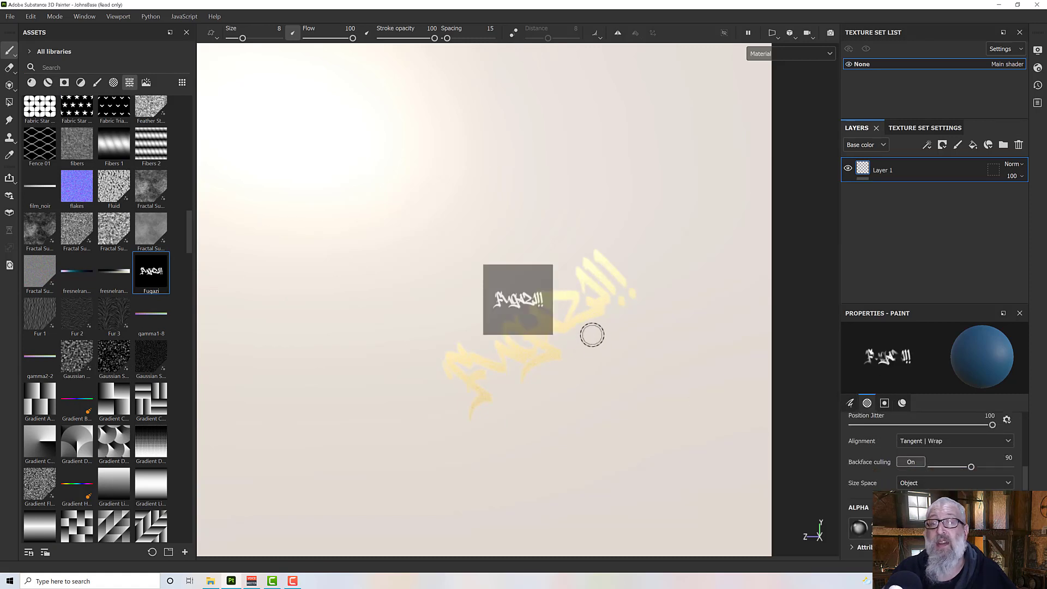
Step: Enlarge the Fugazi stencil to cover most of the plane and spray color across its lettering with a brush size of 50.8
mouse_move(539, 309)
right_mouse_down("ctrl")
mouse_move(594, 310)
mouse_move(517, 310)
mouse_move(536, 243)
mouse_move(573, 410)
right_mouse_up("ctrl")
key("s")
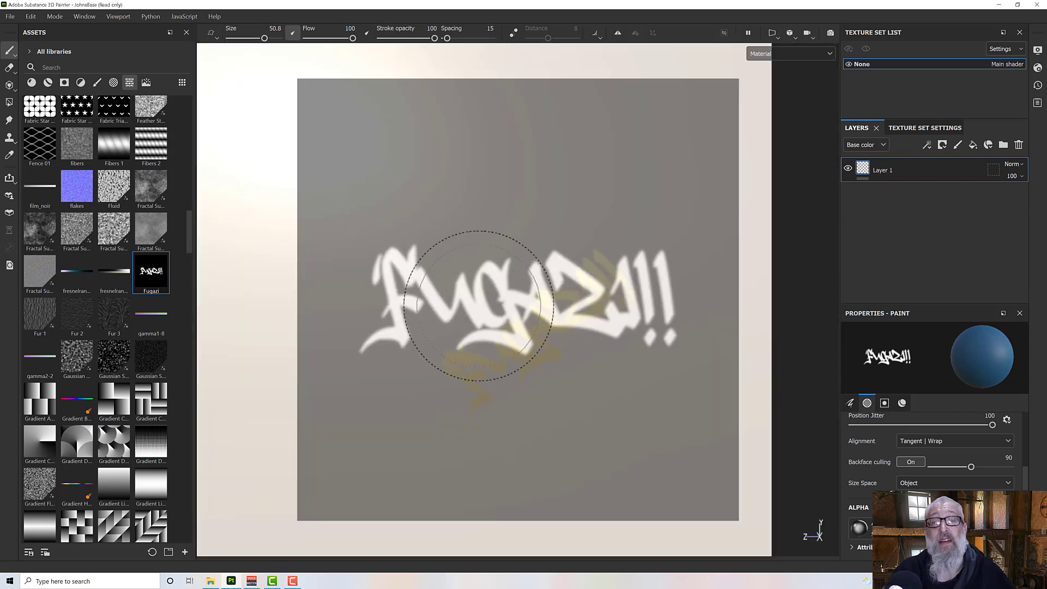
mouse_move(409, 240)
left_mouse_down()
mouse_move(376, 313)
mouse_move(542, 283)
mouse_move(654, 315)
mouse_move(558, 313)
mouse_move(485, 338)
mouse_move(346, 344)
mouse_move(367, 274)
mouse_move(494, 320)
mouse_move(617, 308)
mouse_move(657, 321)
left_mouse_up()
mouse_move(660, 394)
left_mouse_down("alt")
mouse_move(652, 399)
mouse_move(680, 384)
left_mouse_up("alt")
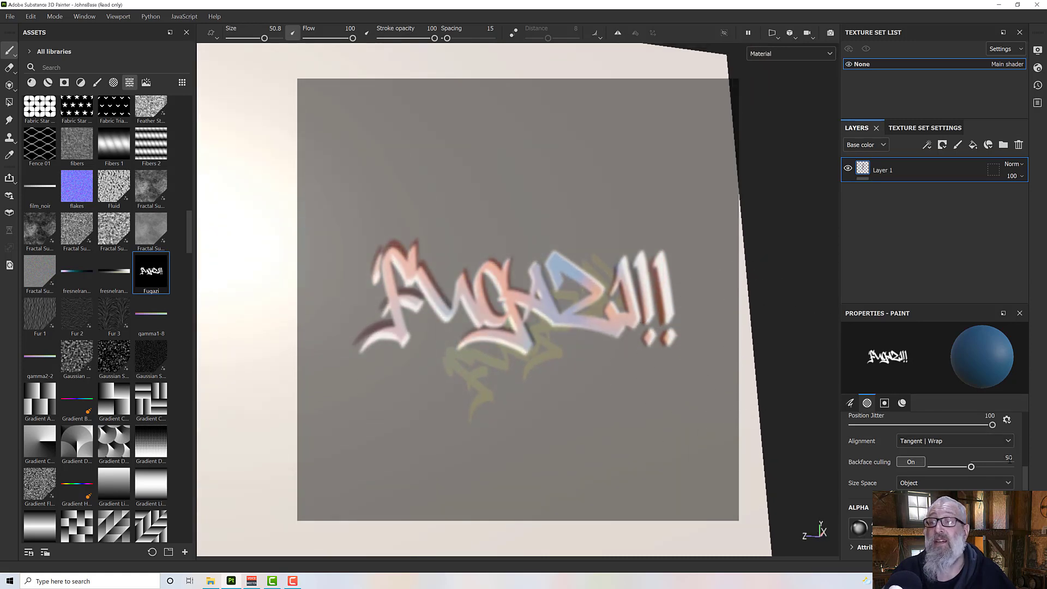
Step: Remove the Fugazi stencil from the brush and examine the multicolored lettering on the plane
left_click(885, 403)
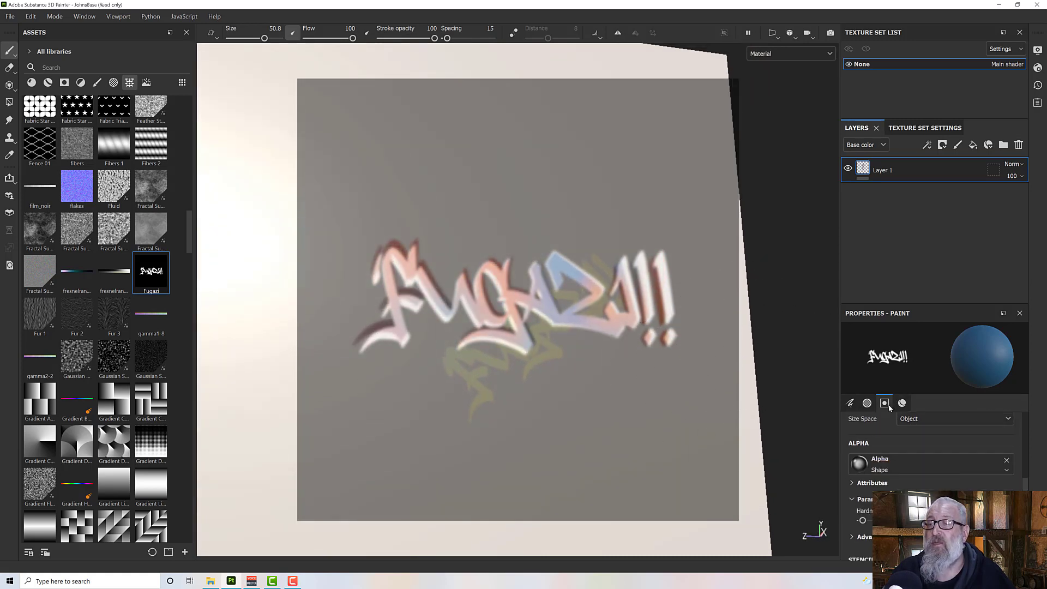
left_click(1005, 458)
mouse_move(640, 410)
left_mouse_down("alt")
mouse_move(682, 410)
mouse_move(686, 435)
mouse_move(673, 409)
mouse_move(586, 416)
mouse_move(639, 393)
left_mouse_up("alt")
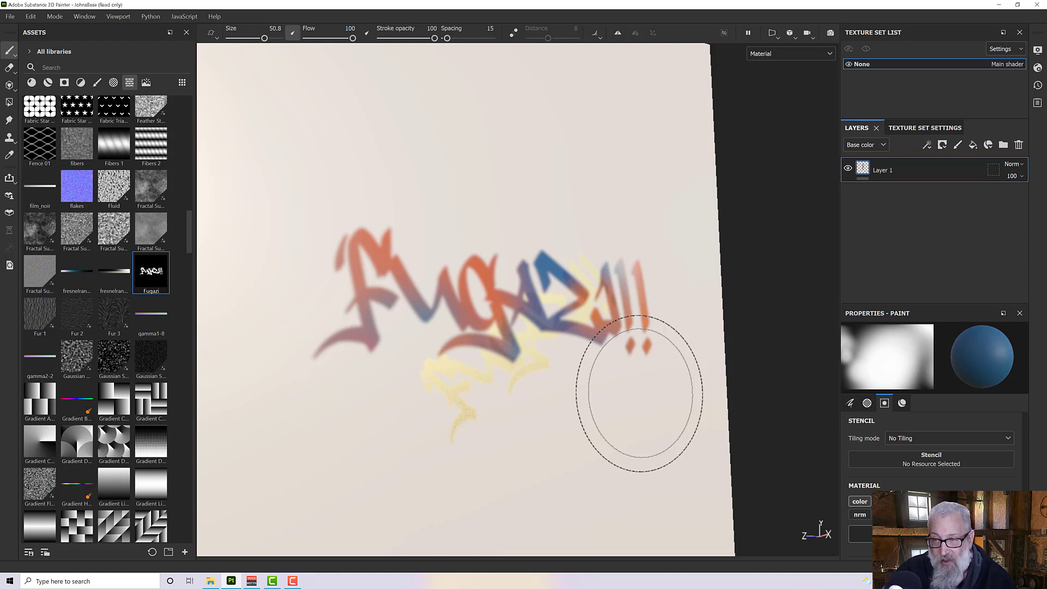
mouse_move(600, 232)
left_mouse_down("alt")
mouse_move(618, 247)
mouse_move(594, 270)
mouse_move(580, 222)
mouse_move(596, 264)
left_mouse_up("alt")
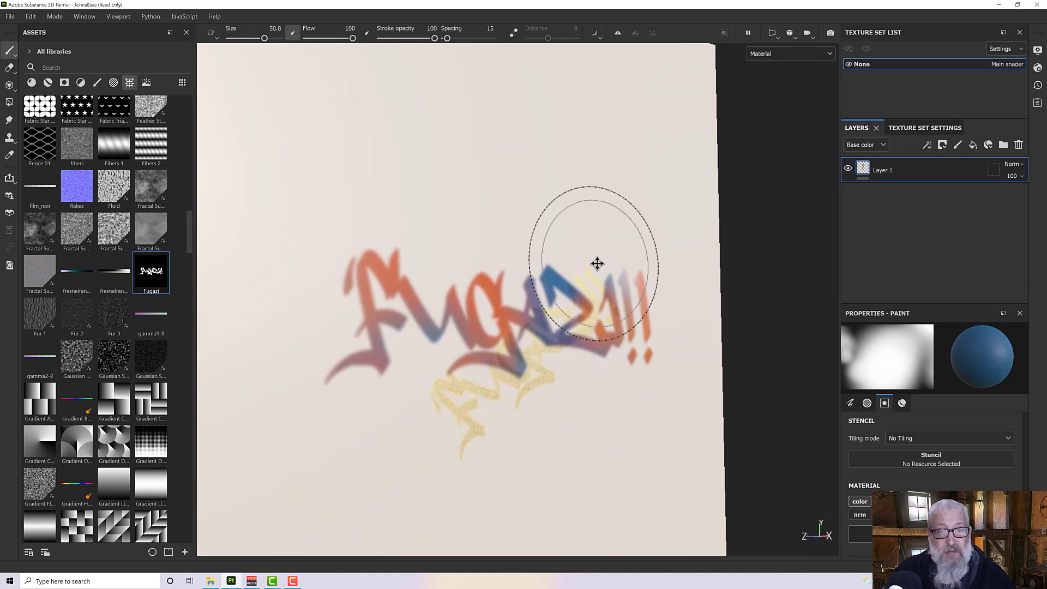